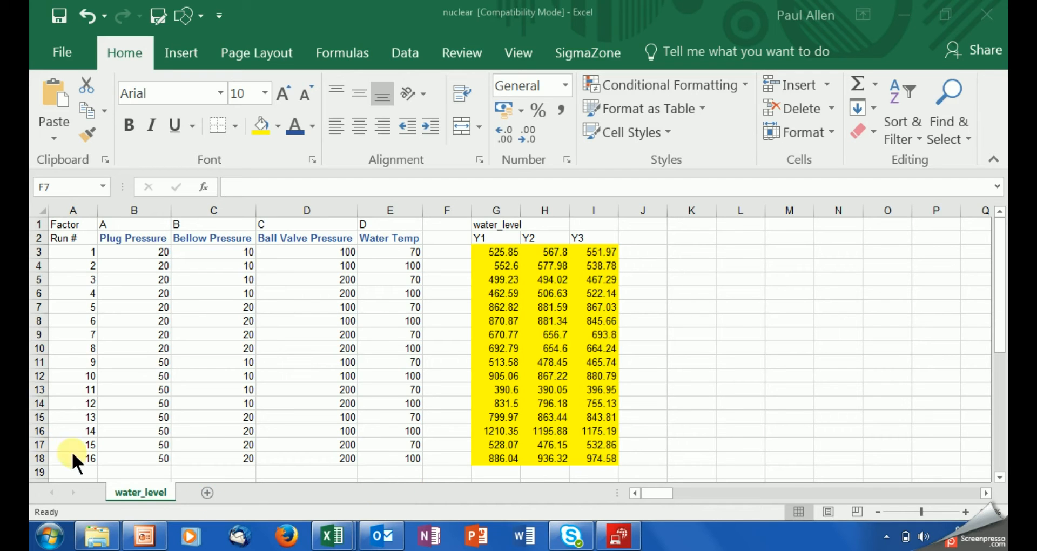
# Step: Review the data by selecting the Y1–Y3 responses in G3:I18, then dismiss the slow-performance notification
pyautogui.click(90, 458)
pyautogui.click(89, 457)
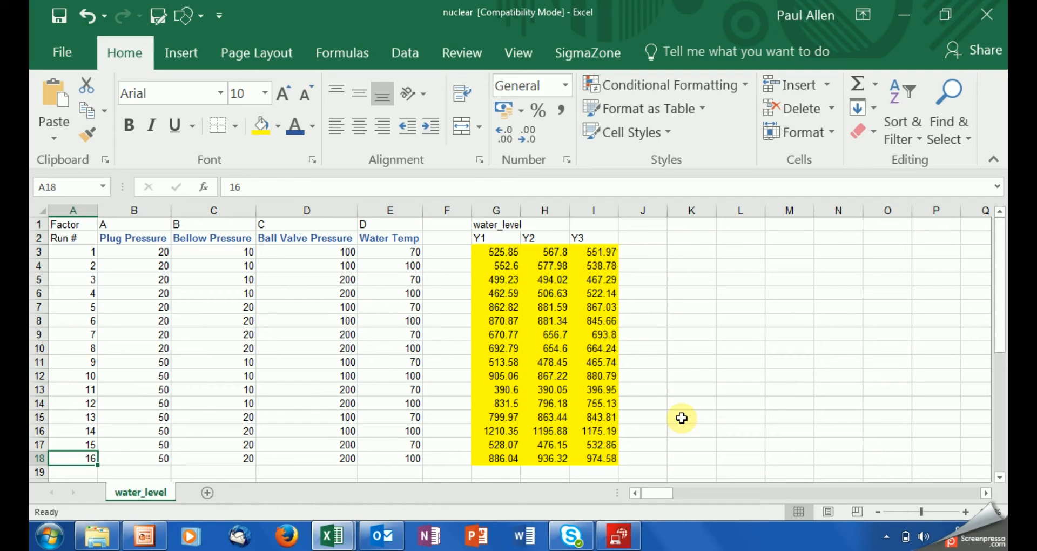
pyautogui.click(504, 251)
pyautogui.moveTo(504, 251); pyautogui.dragTo(595, 459)
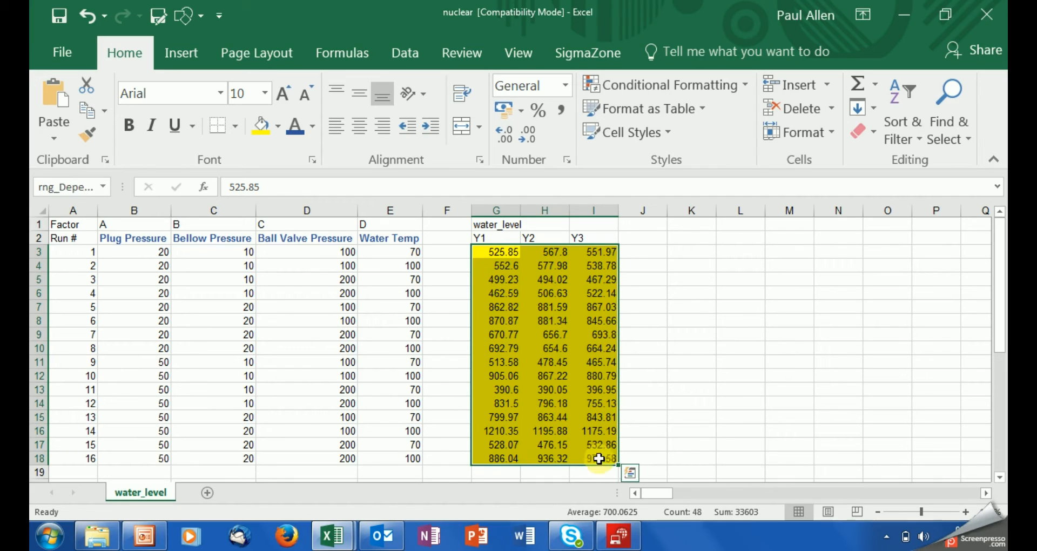
pyautogui.click(724, 431)
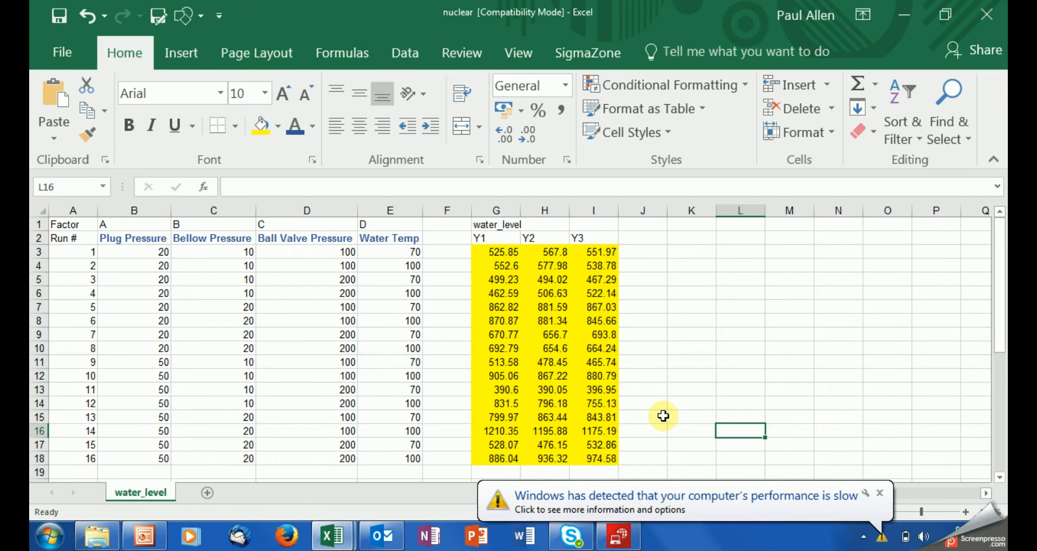
pyautogui.click(878, 492)
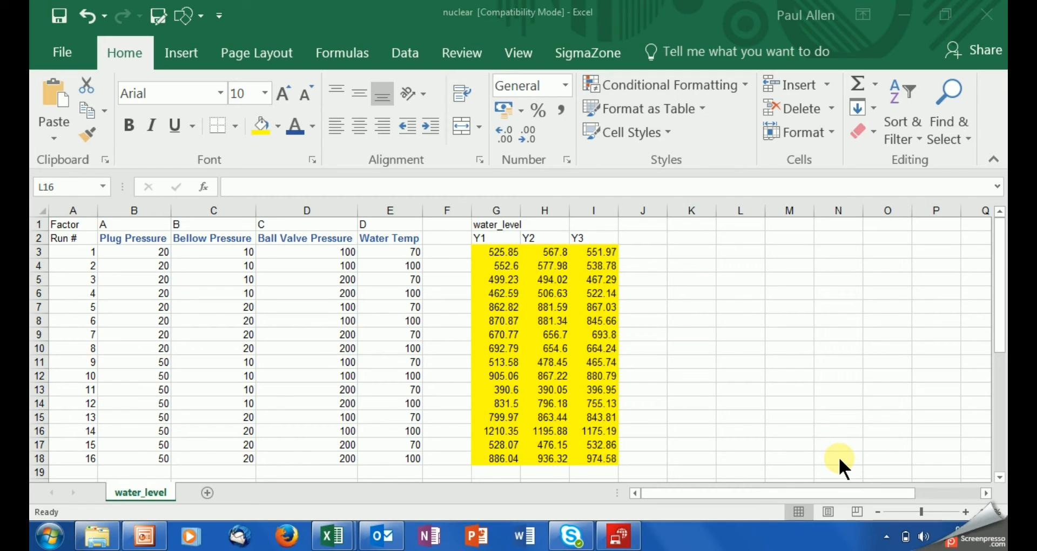
# Step: Generate DOE PRO marginal means plots for both Y-hat and S-hat
pyautogui.click(589, 57)
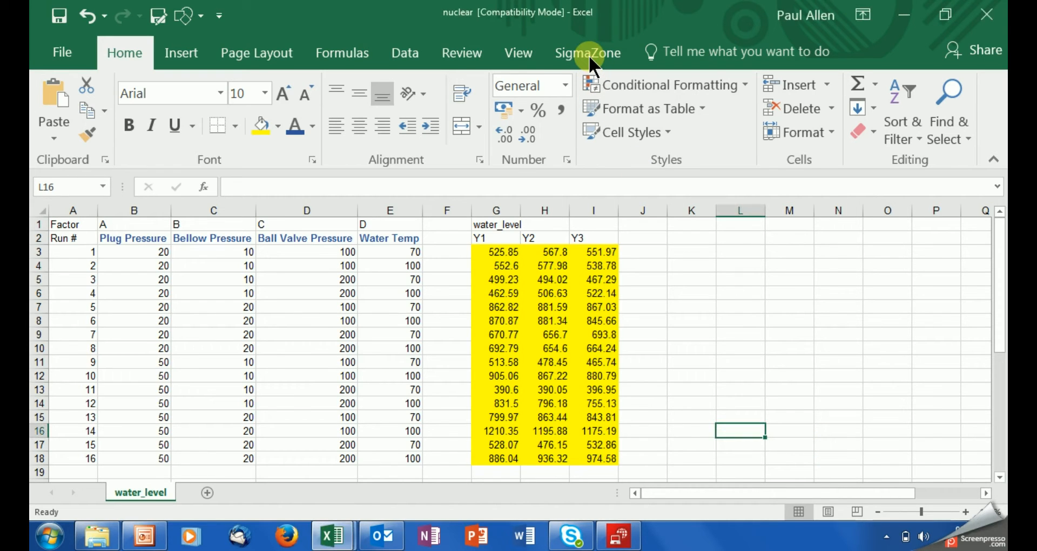
pyautogui.click(589, 56)
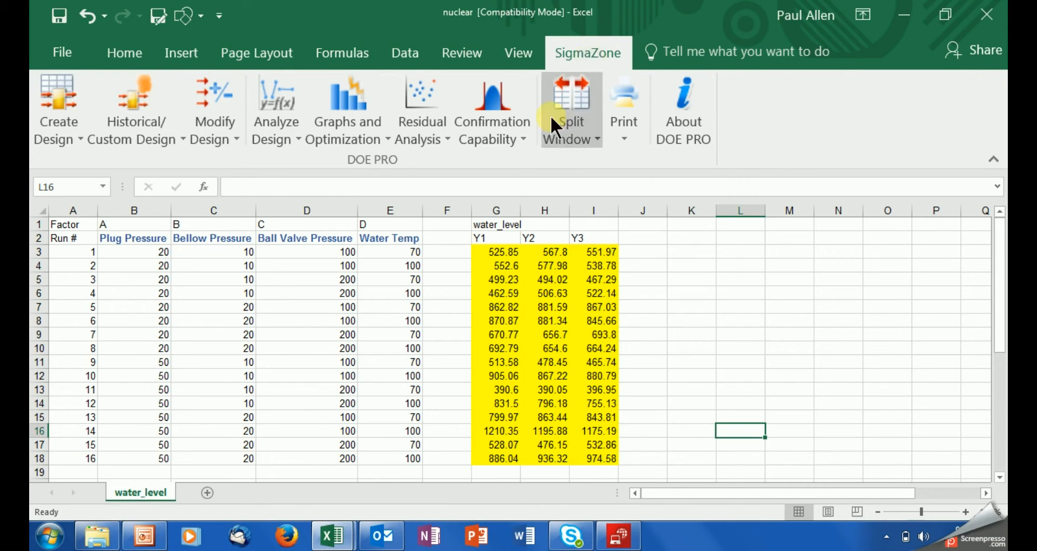
pyautogui.click(280, 133)
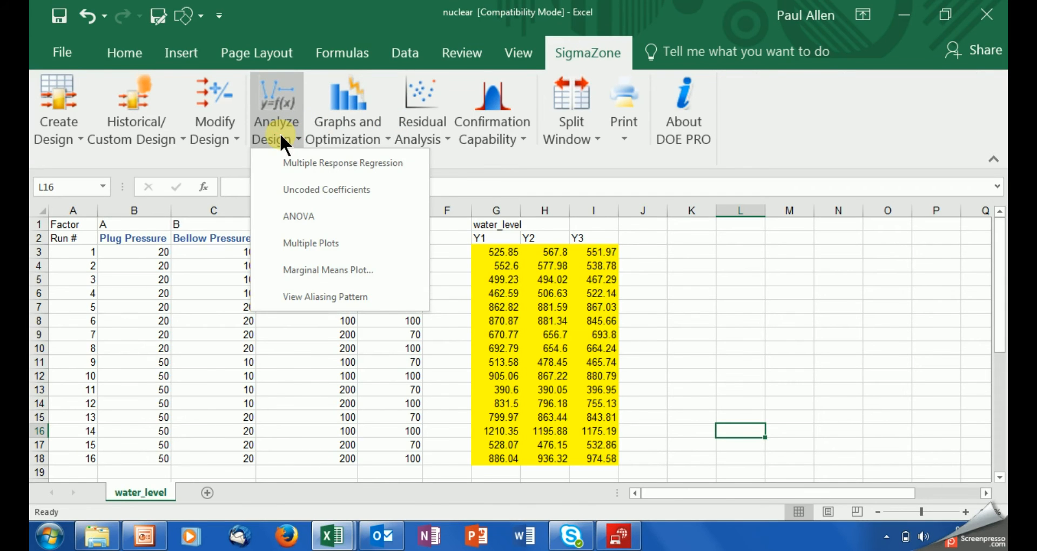
pyautogui.click(333, 271)
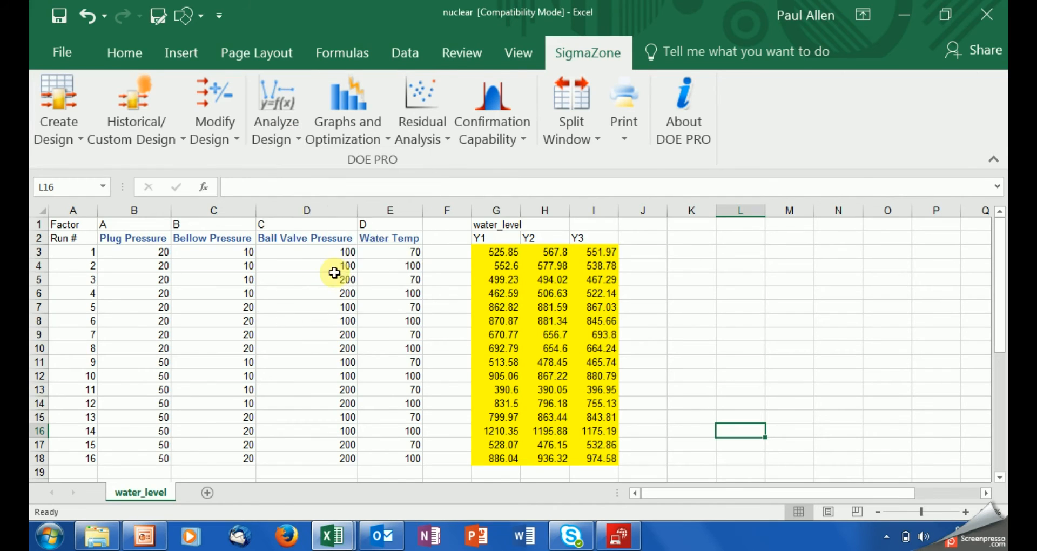
pyautogui.click(299, 336)
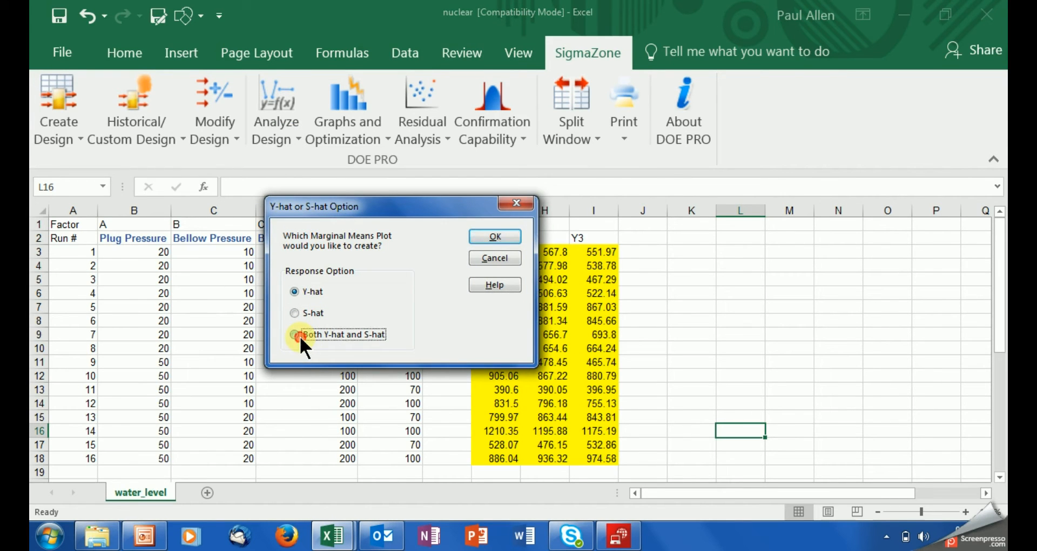
pyautogui.click(479, 236)
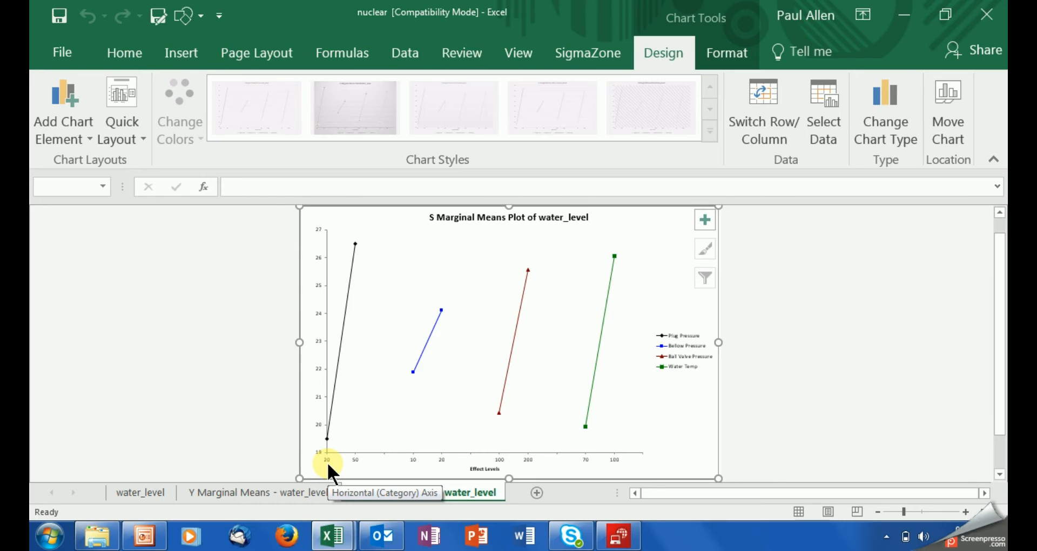
# Step: Inspect the Y Marginal Means and S Marginal Means charts, then return to the water_level sheet
pyautogui.click(283, 488)
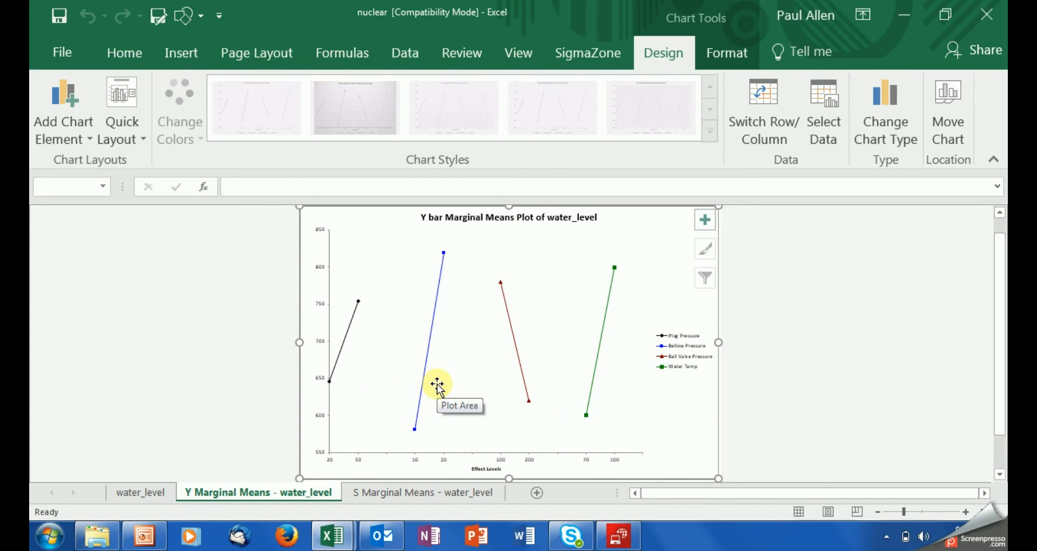
pyautogui.moveTo(328, 381)
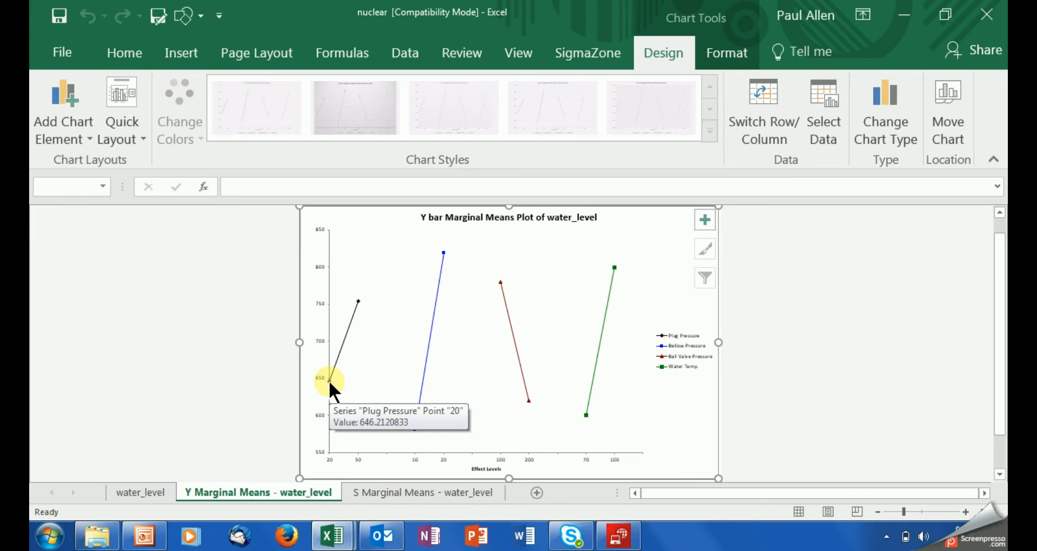
pyautogui.click(400, 490)
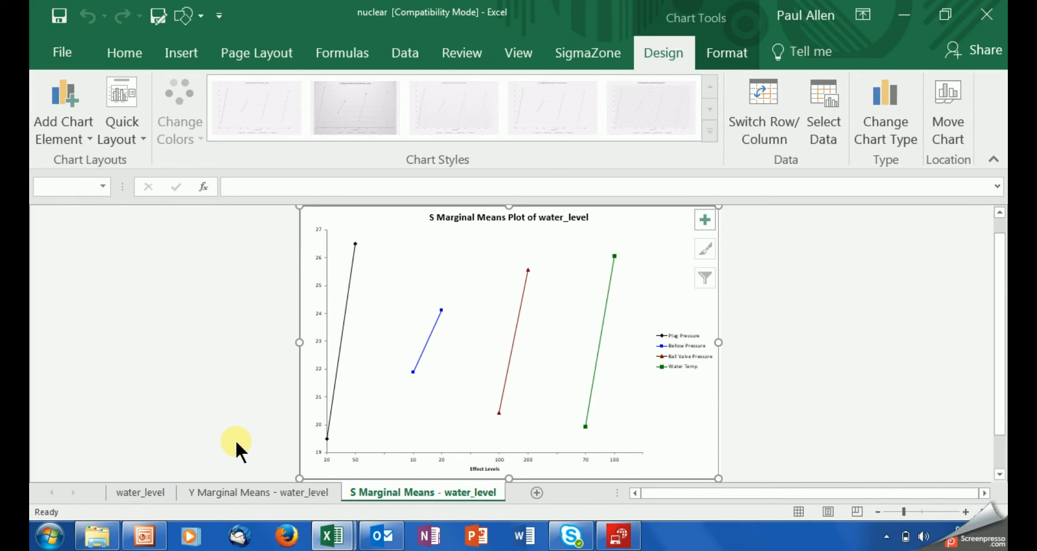
pyautogui.click(156, 490)
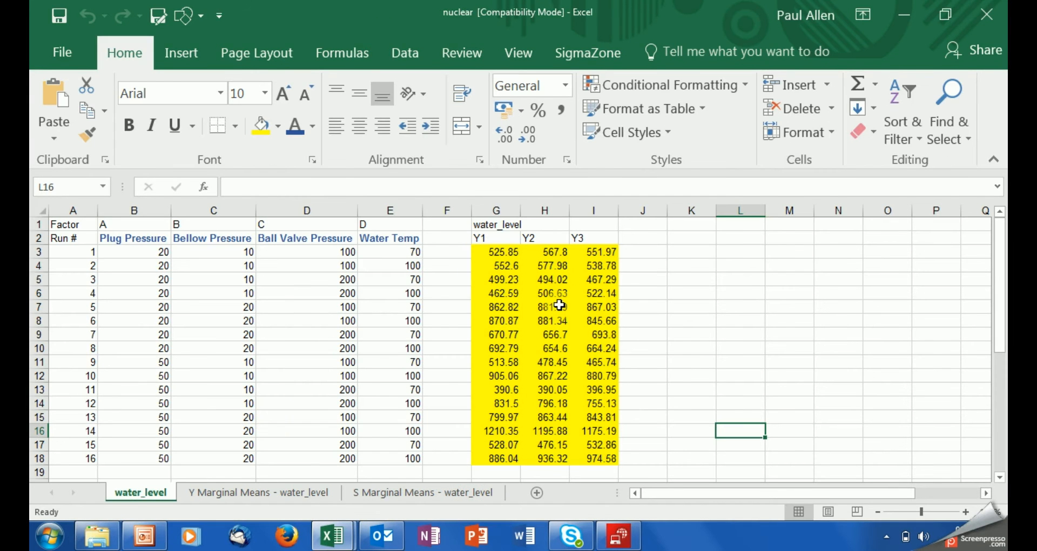
# Step: Run DOE PRO's Multiple Response Regression on the water_level design
pyautogui.click(575, 56)
pyautogui.click(309, 135)
pyautogui.click(281, 136)
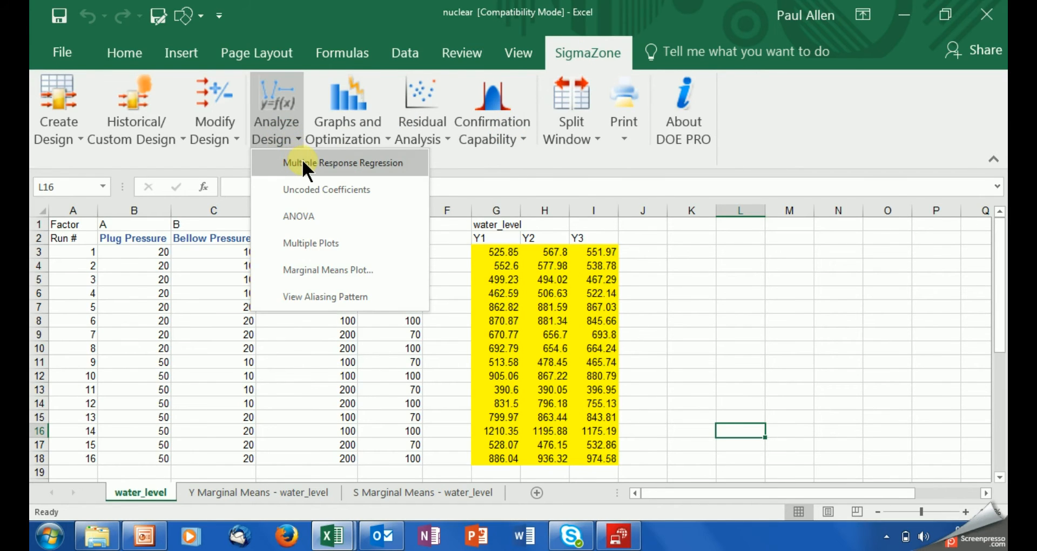
pyautogui.click(302, 162)
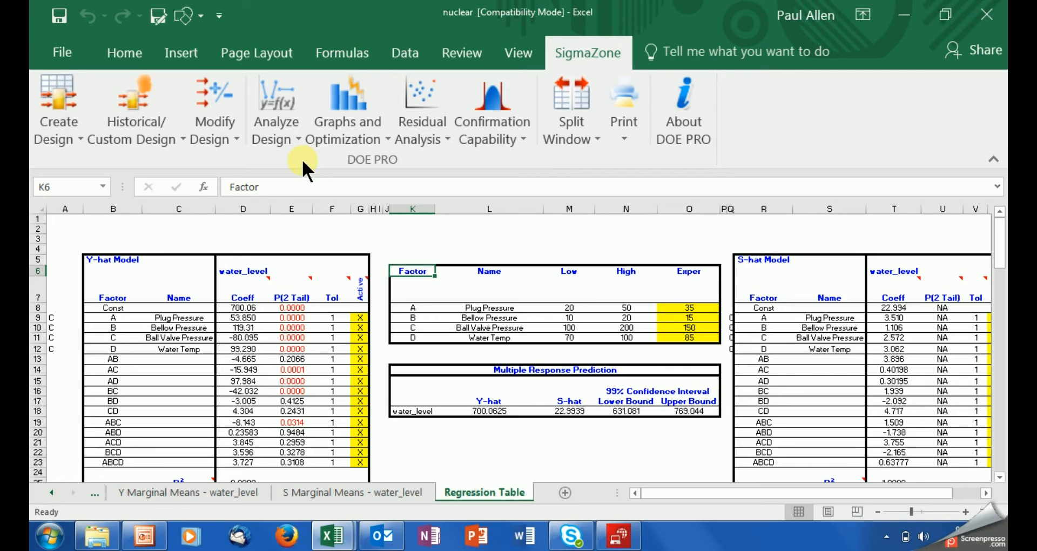
pyautogui.click(118, 266)
pyautogui.moveTo(117, 265); pyautogui.dragTo(361, 391)
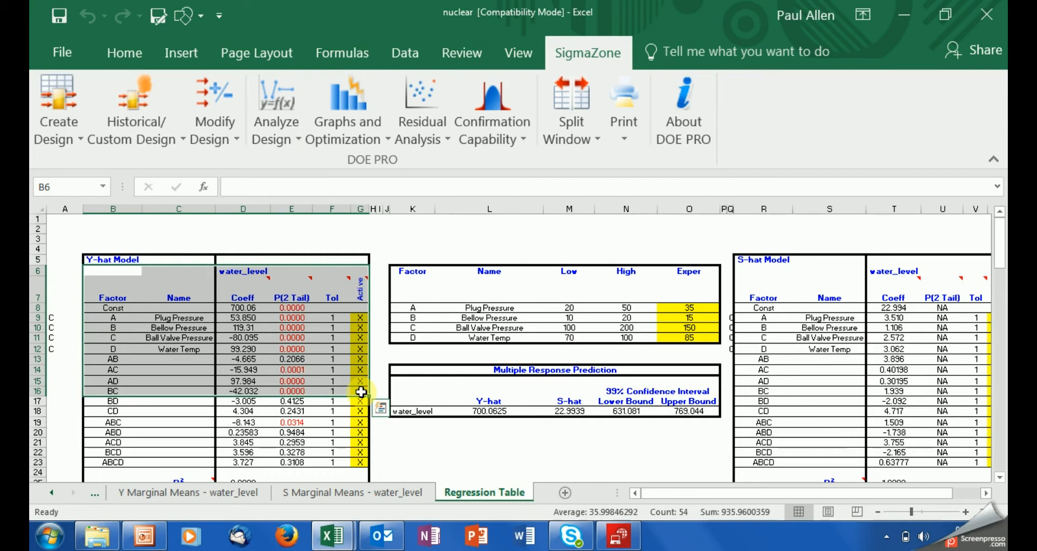
pyautogui.click(95, 260)
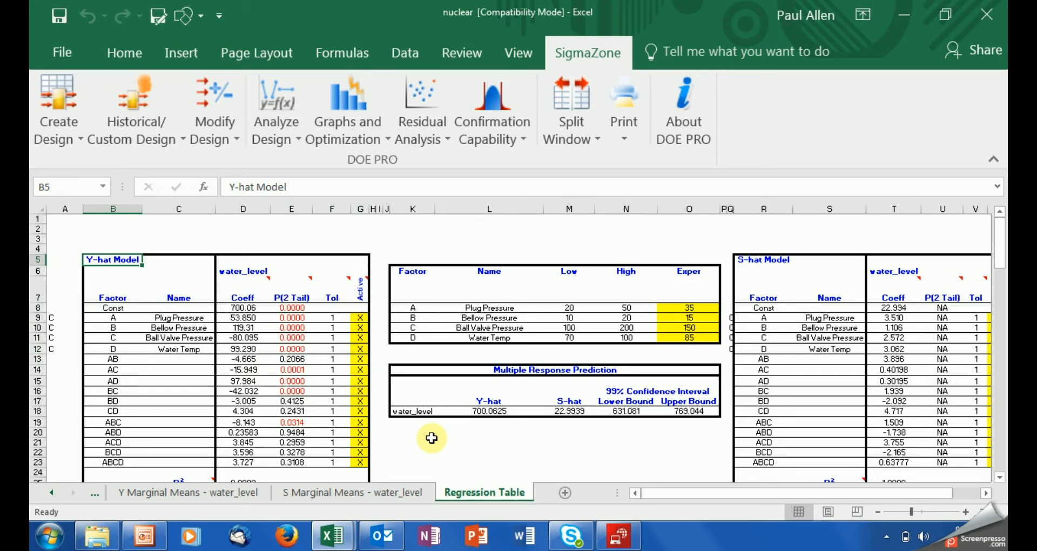
pyautogui.click(985, 493)
pyautogui.click(986, 492)
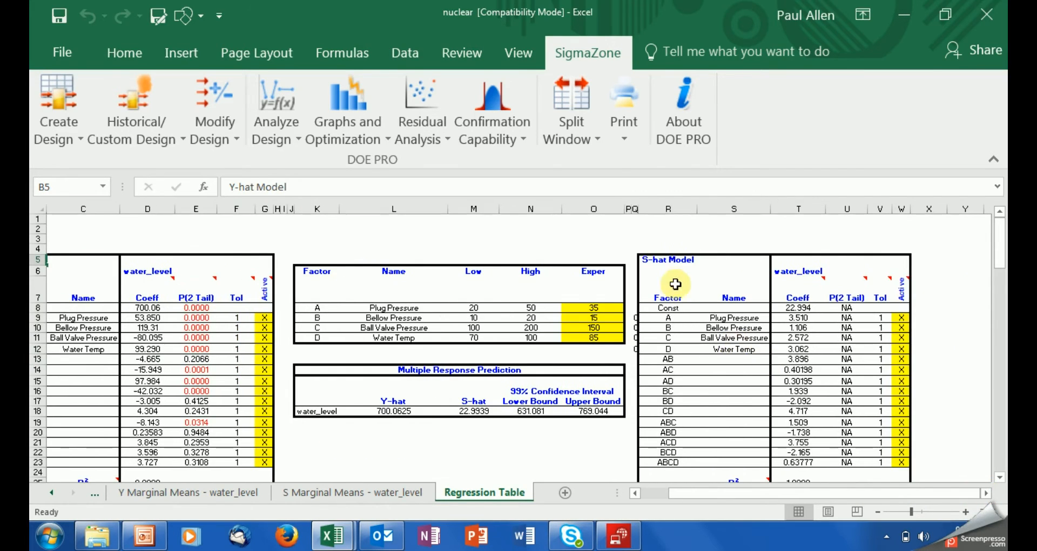
pyautogui.moveTo(658, 260); pyautogui.dragTo(903, 444)
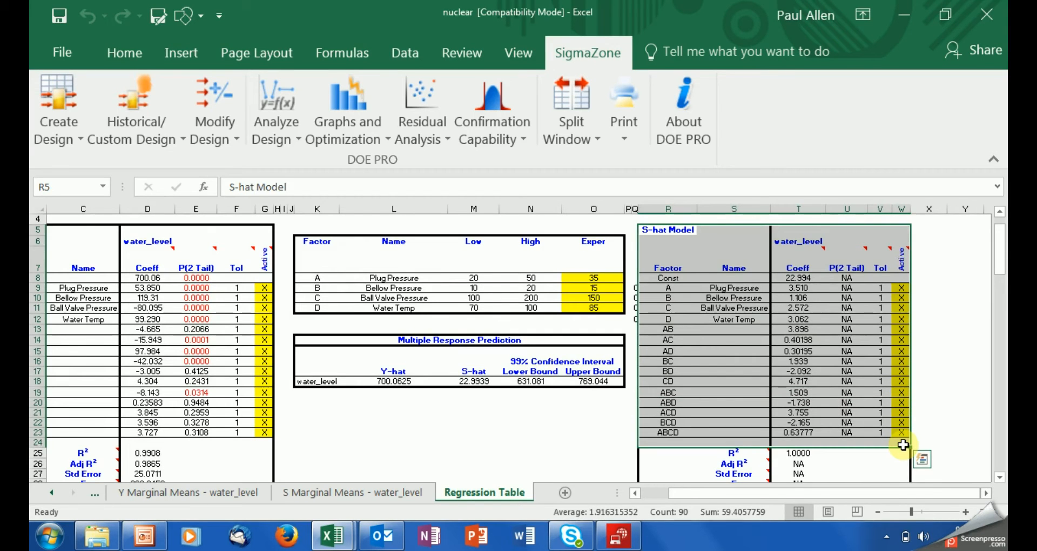
# Step: Highlight the factor settings block and the R² of 0.9908, then present 'Improve - Regression Model' full screen
pyautogui.click(322, 276)
pyautogui.moveTo(322, 277); pyautogui.dragTo(586, 383)
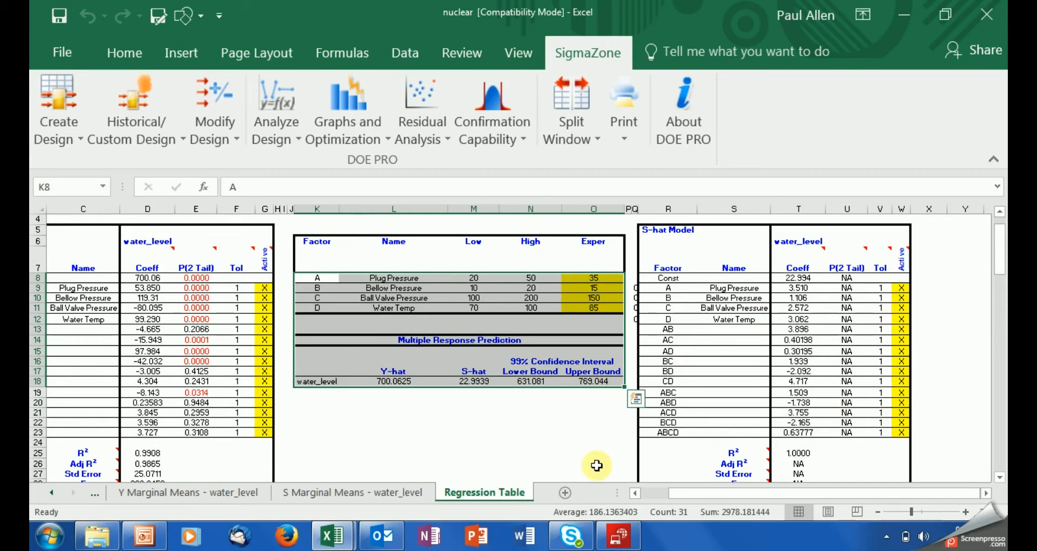
pyautogui.click(634, 493)
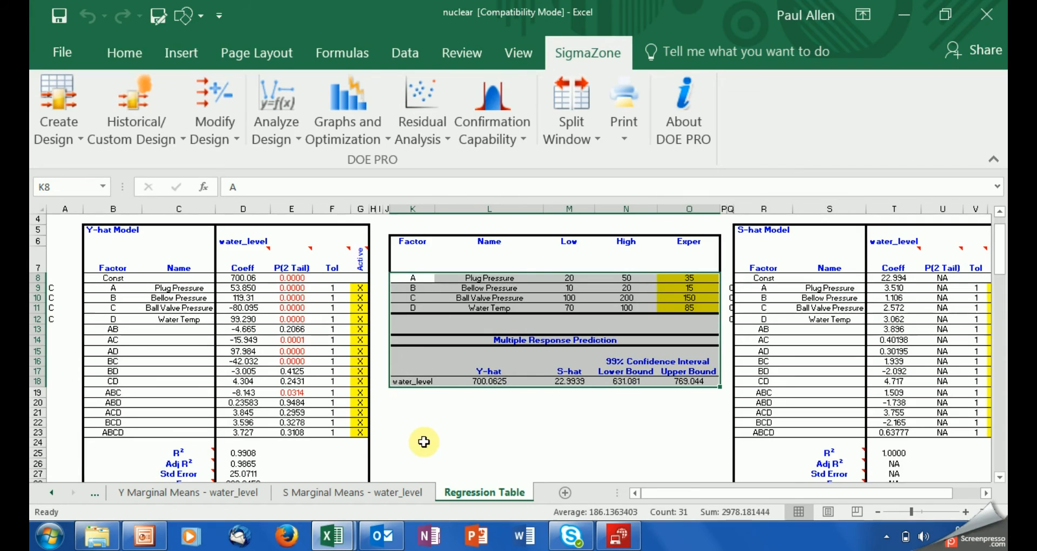
pyautogui.click(245, 453)
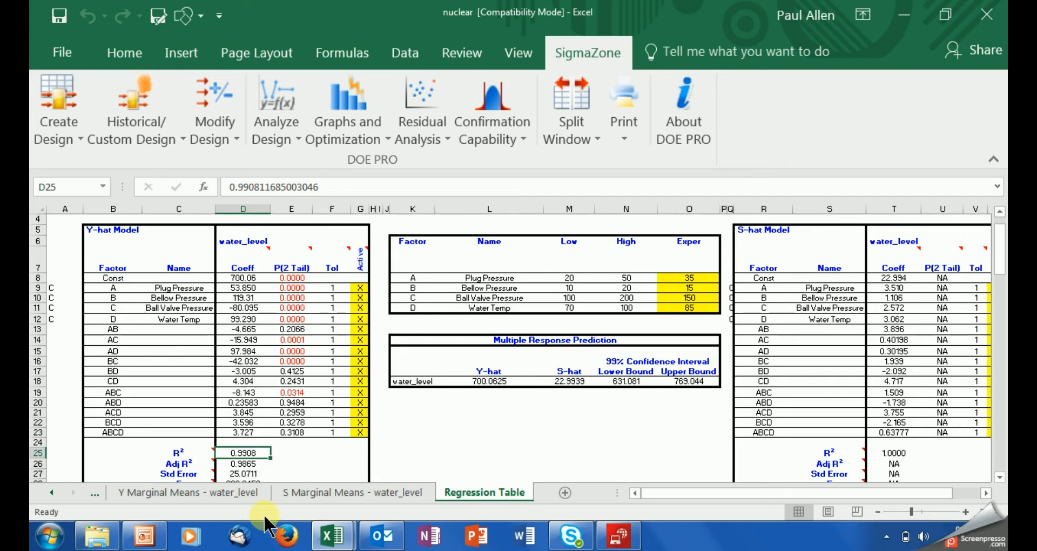
pyautogui.click(155, 539)
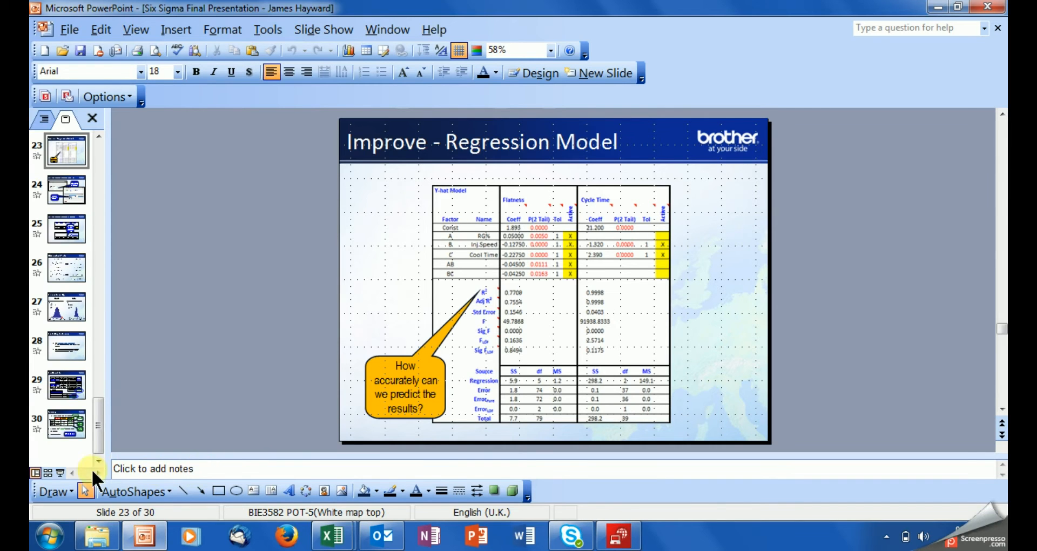
pyautogui.click(65, 473)
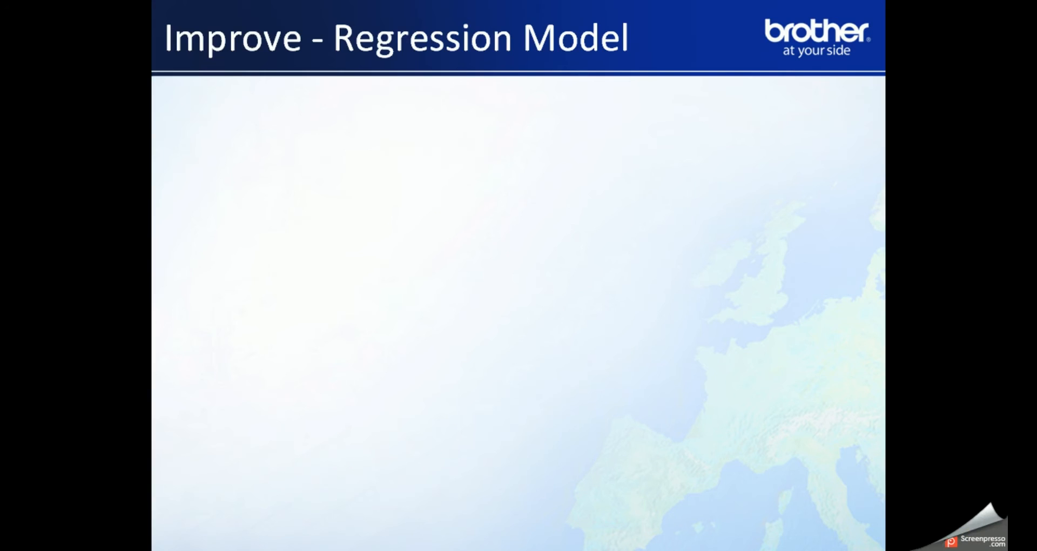
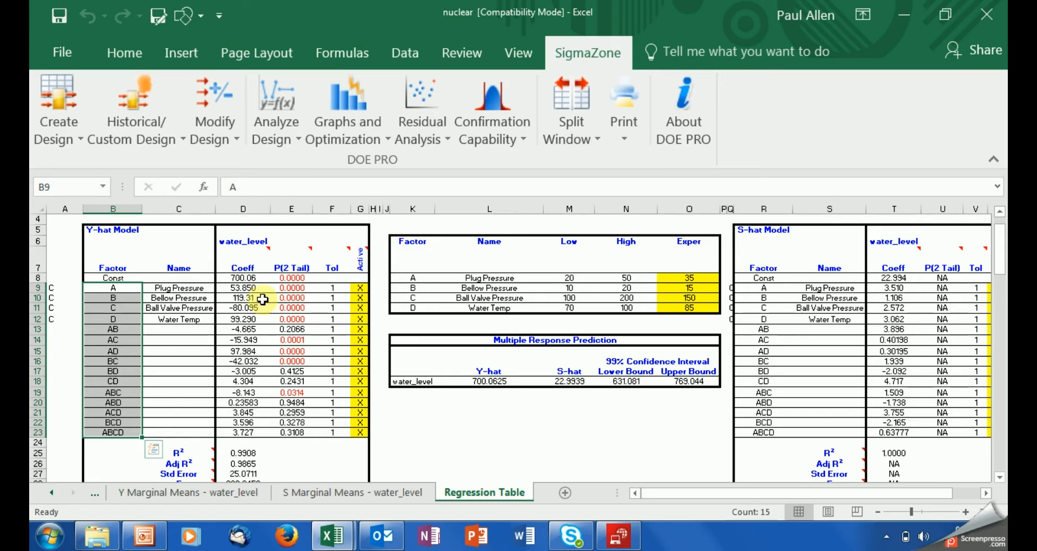
pyautogui.moveTo(292, 277); pyautogui.dragTo(303, 429)
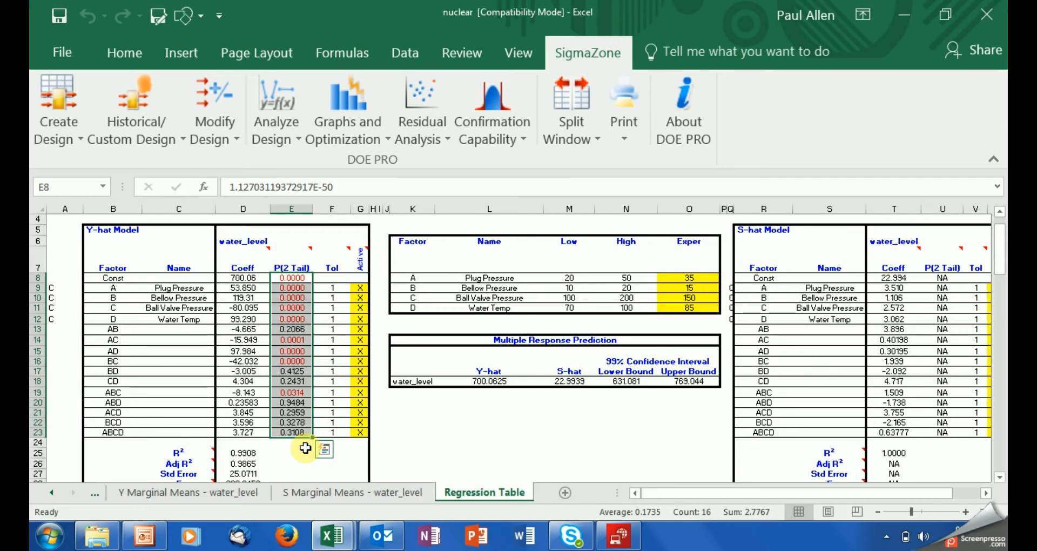
pyautogui.click(305, 449)
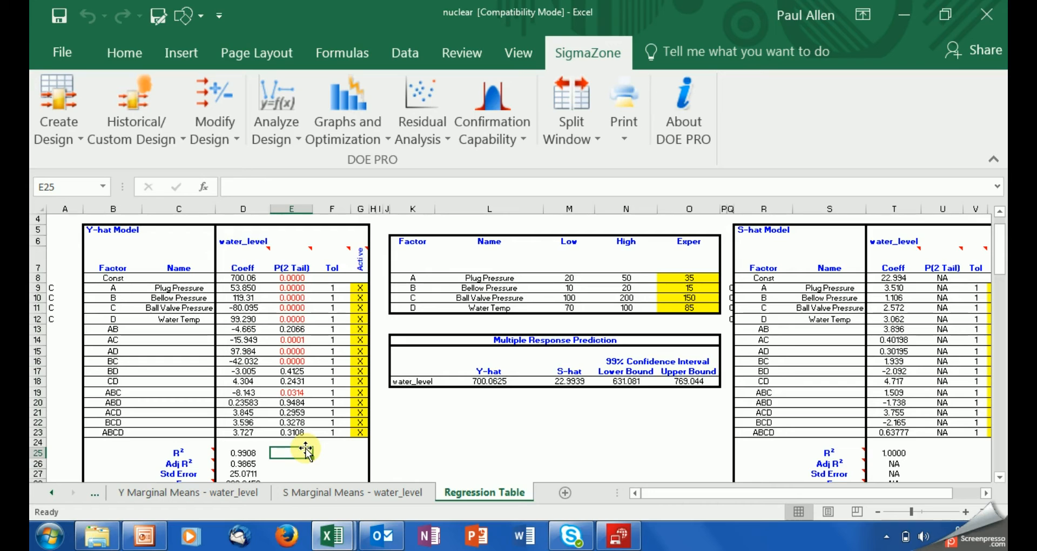
pyautogui.click(292, 402)
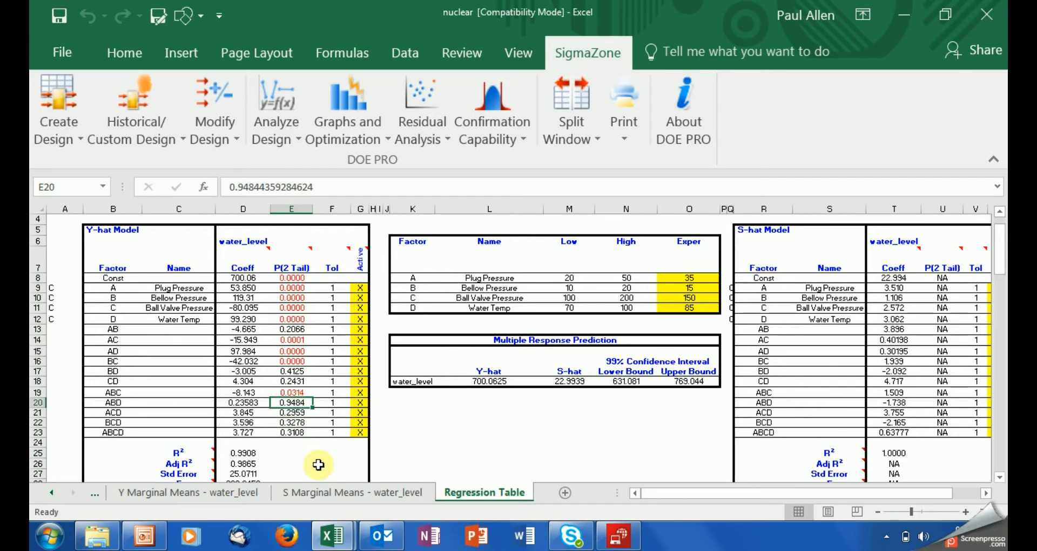
pyautogui.click(150, 406)
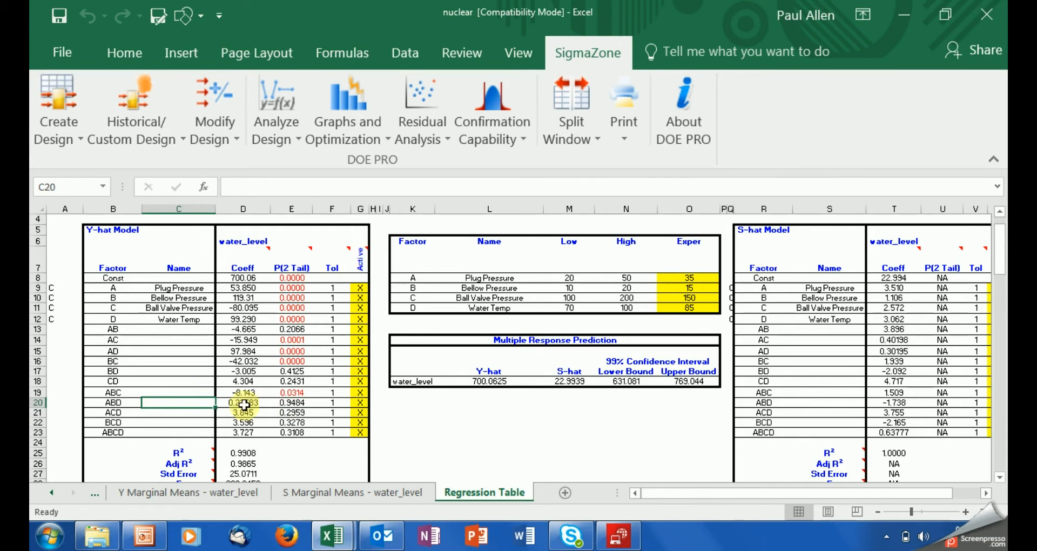
pyautogui.click(283, 403)
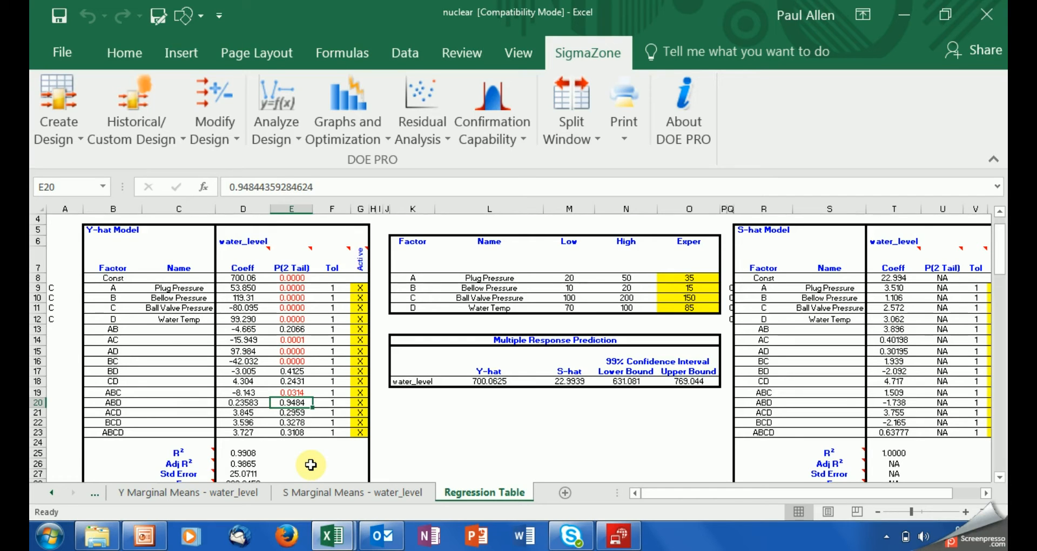
pyautogui.click(359, 402)
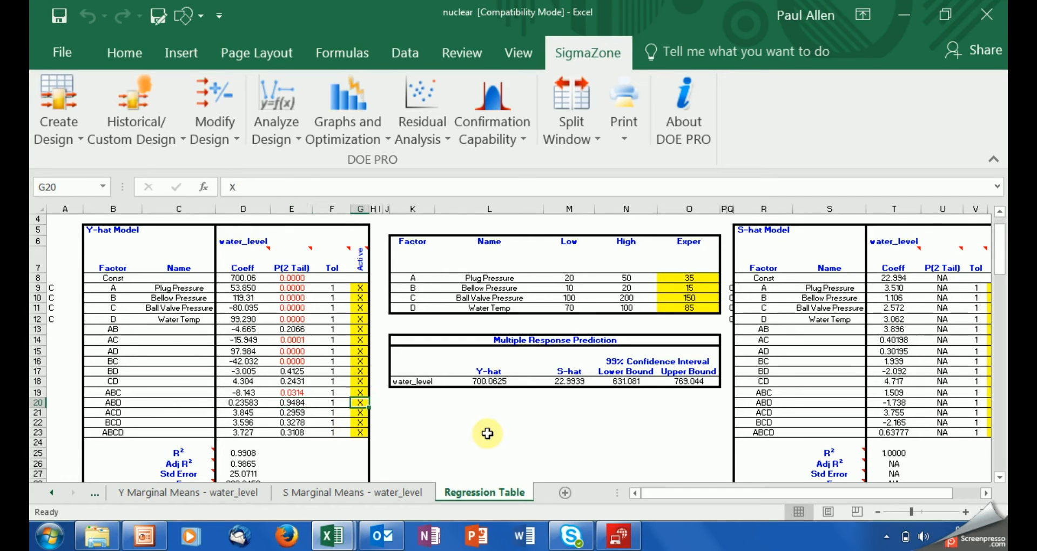
# Step: Clear the active X flags for ABD, ACD, BCD and ABCD in G20:G23, then review the main-effect p-values
pyautogui.press('Delete')
pyautogui.press('Down')
pyautogui.press('Delete')
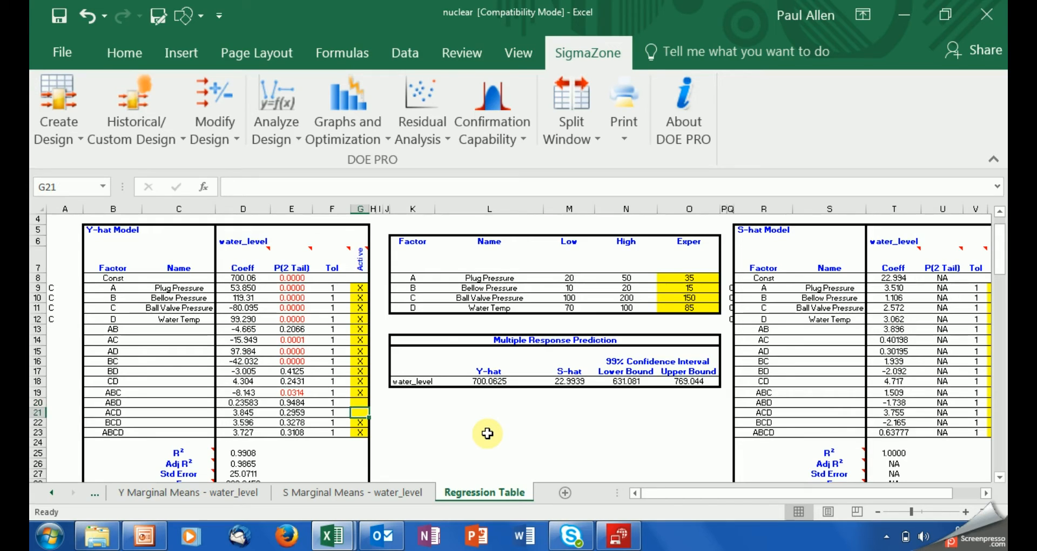
pyautogui.press('Down')
pyautogui.press('Delete')
pyautogui.press('Down')
pyautogui.press('Delete')
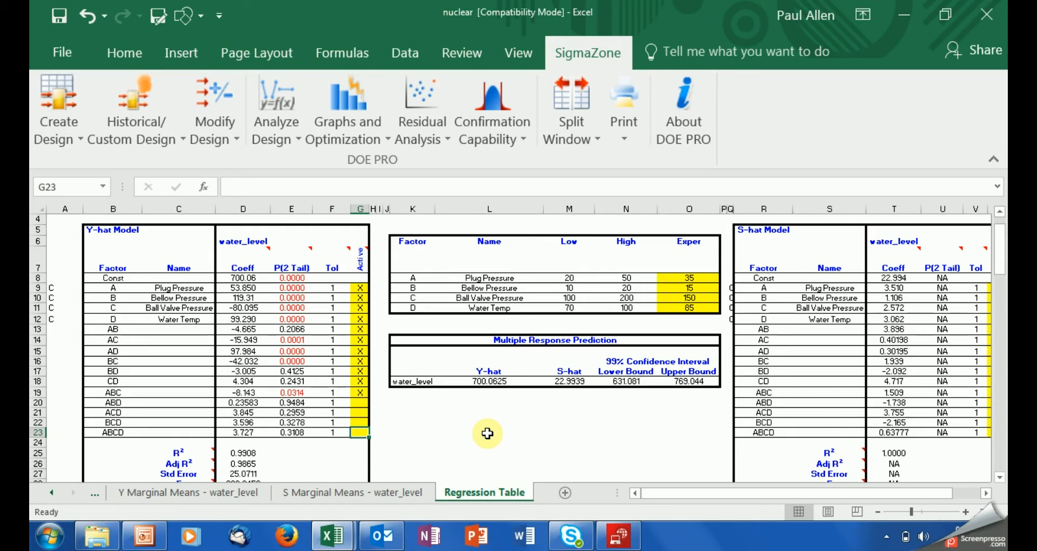
pyautogui.moveTo(291, 278); pyautogui.dragTo(298, 372)
pyautogui.click(378, 402)
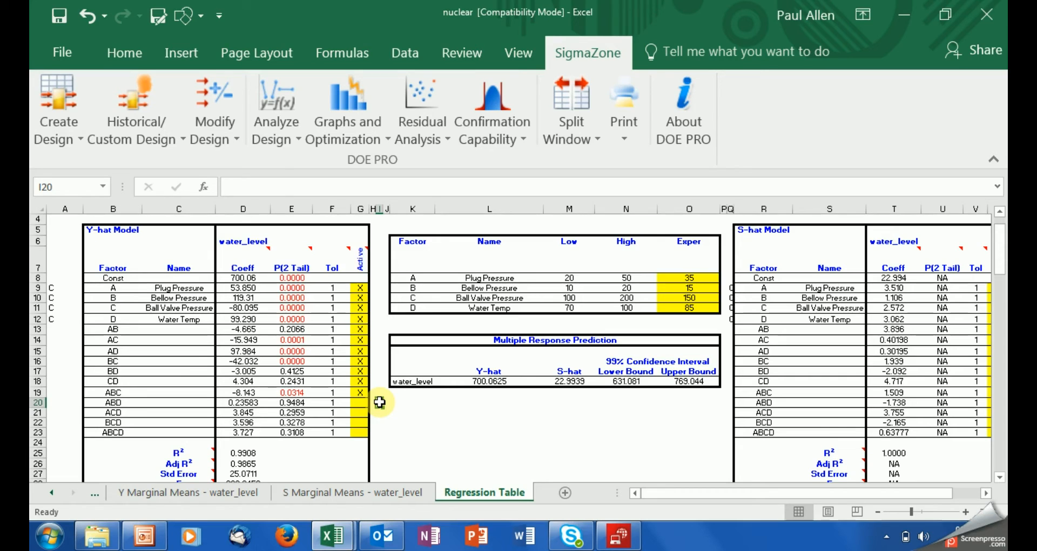
# Step: Rerun Multiple Response Regression, then select the reduced Y-hat model table A4:G21 on Regression Table (2)
pyautogui.click(277, 133)
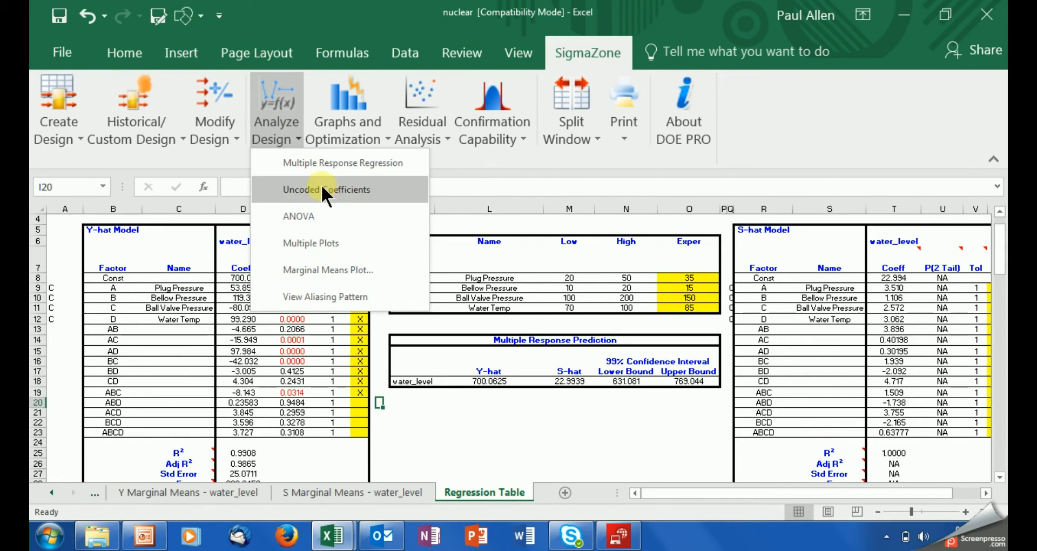
pyautogui.click(319, 162)
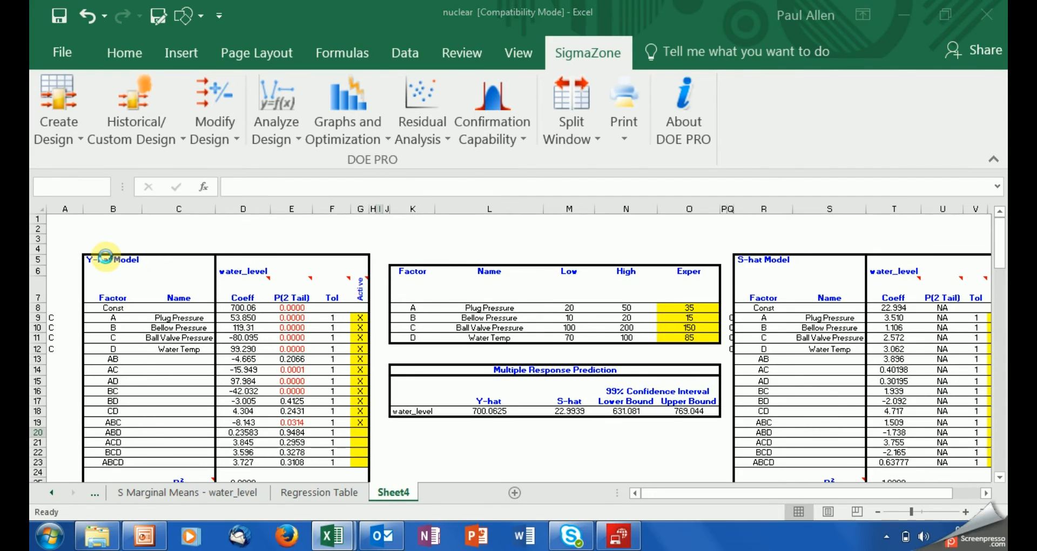
pyautogui.moveTo(83, 252); pyautogui.dragTo(380, 446)
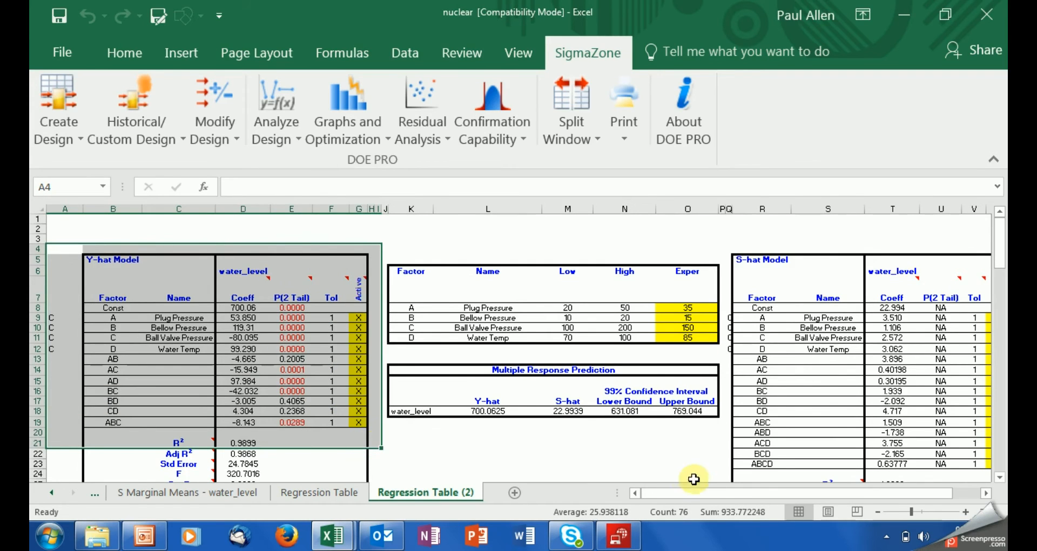
# Step: Unmark AB, BD and CD in G13, G17 and G18, then refit the regression as Regression Table (3)
pyautogui.click(923, 512)
pyautogui.click(813, 461)
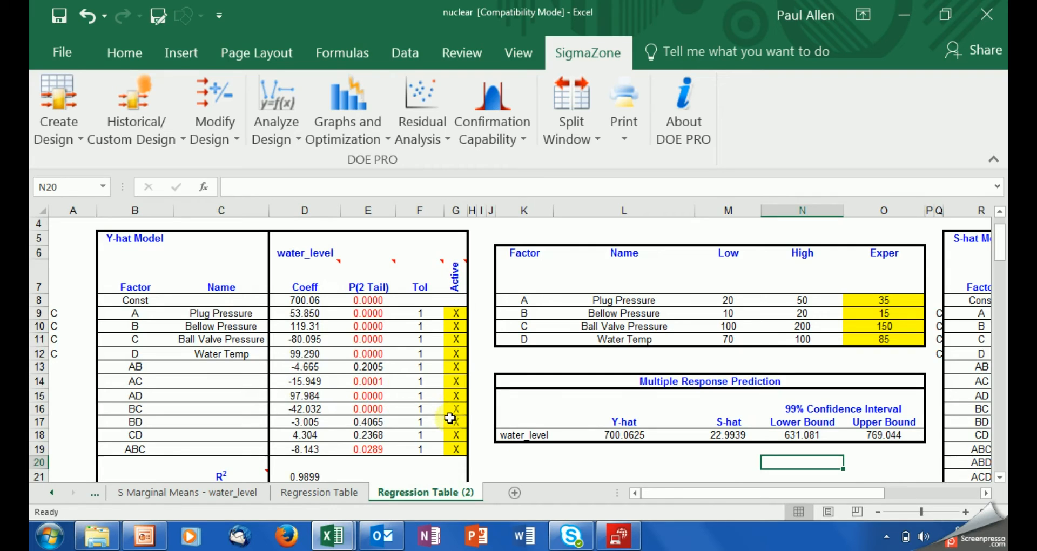
pyautogui.click(452, 368)
pyautogui.press('Delete')
pyautogui.click(456, 422)
pyautogui.press('Delete')
pyautogui.click(458, 436)
pyautogui.press('Delete')
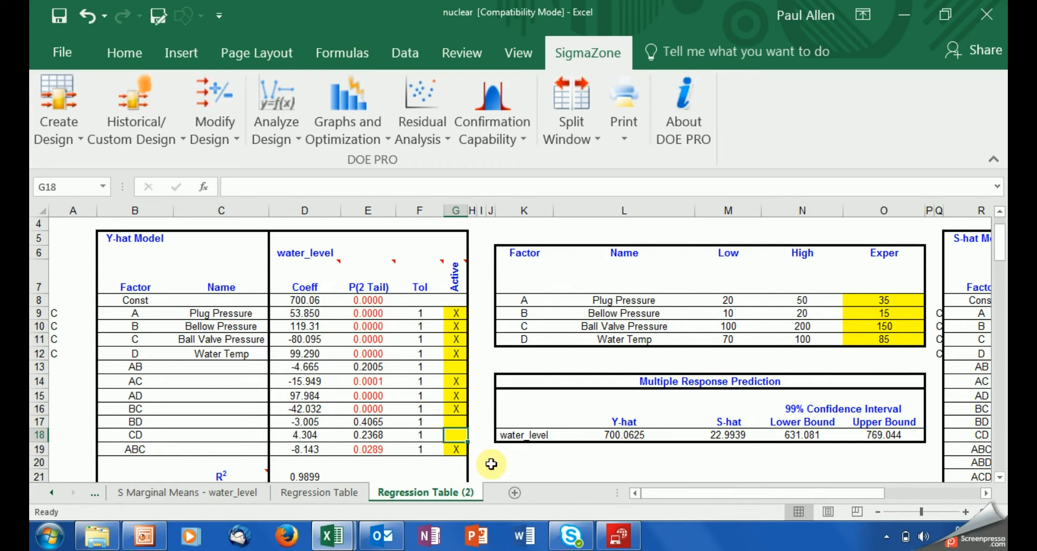
pyautogui.click(290, 129)
pyautogui.click(302, 162)
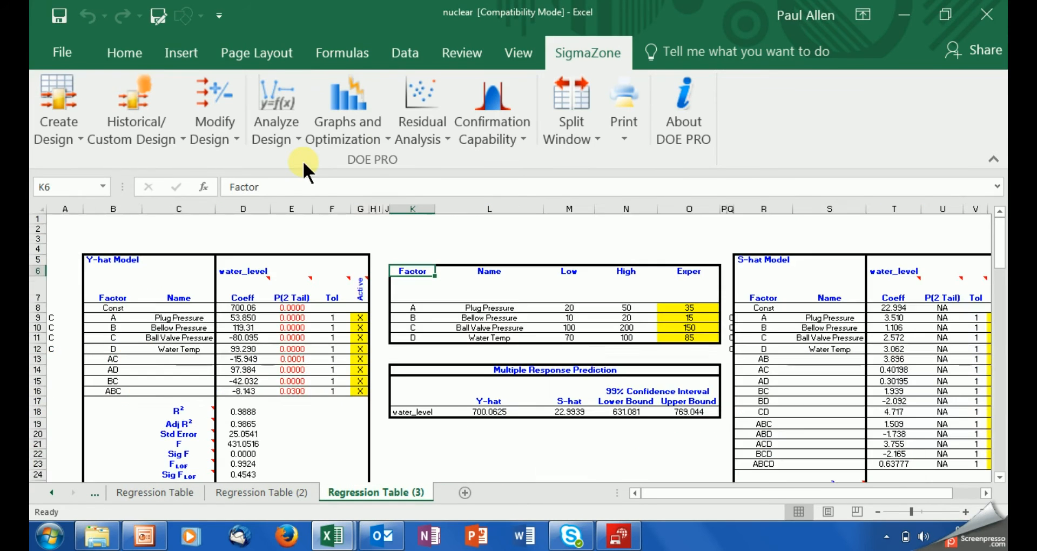
pyautogui.click(86, 252)
pyautogui.moveTo(86, 252); pyautogui.dragTo(366, 431)
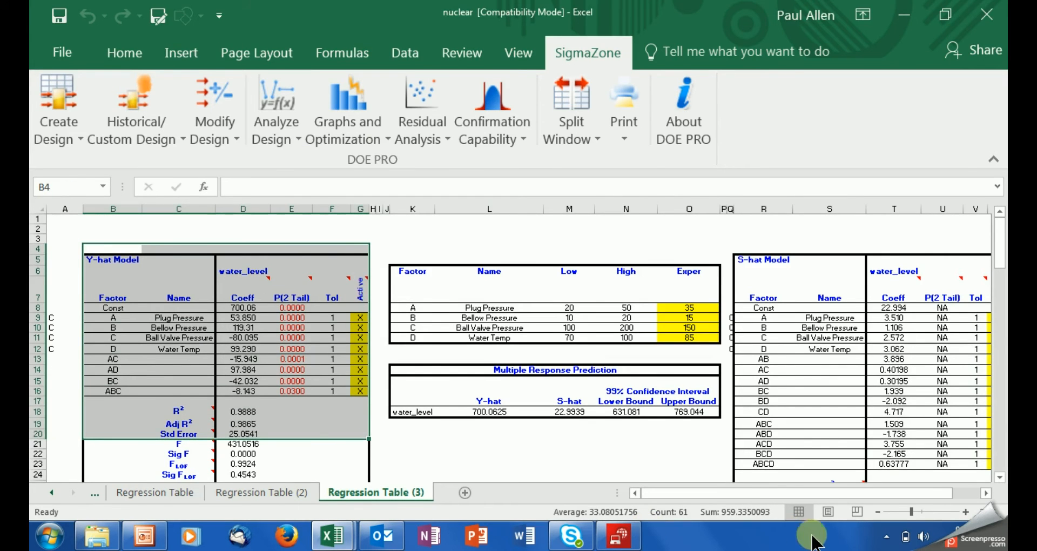
pyautogui.moveTo(912, 511); pyautogui.dragTo(919, 510)
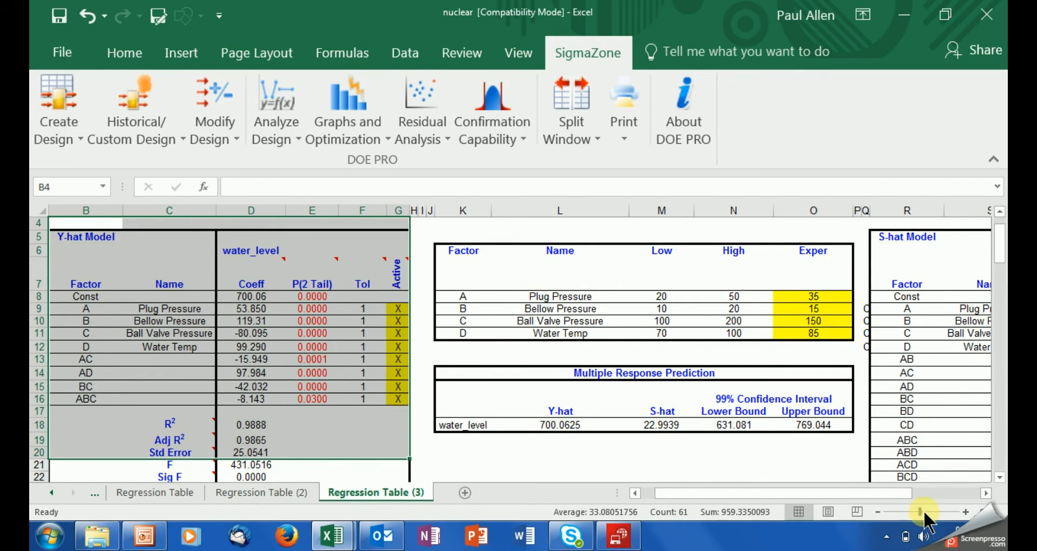
pyautogui.click(923, 510)
pyautogui.click(845, 440)
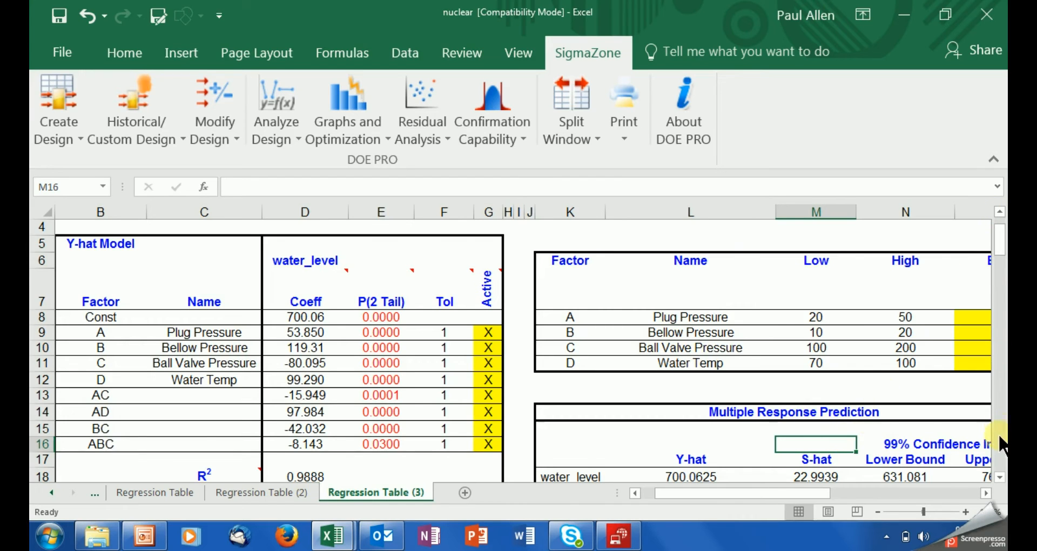
pyautogui.click(1000, 477)
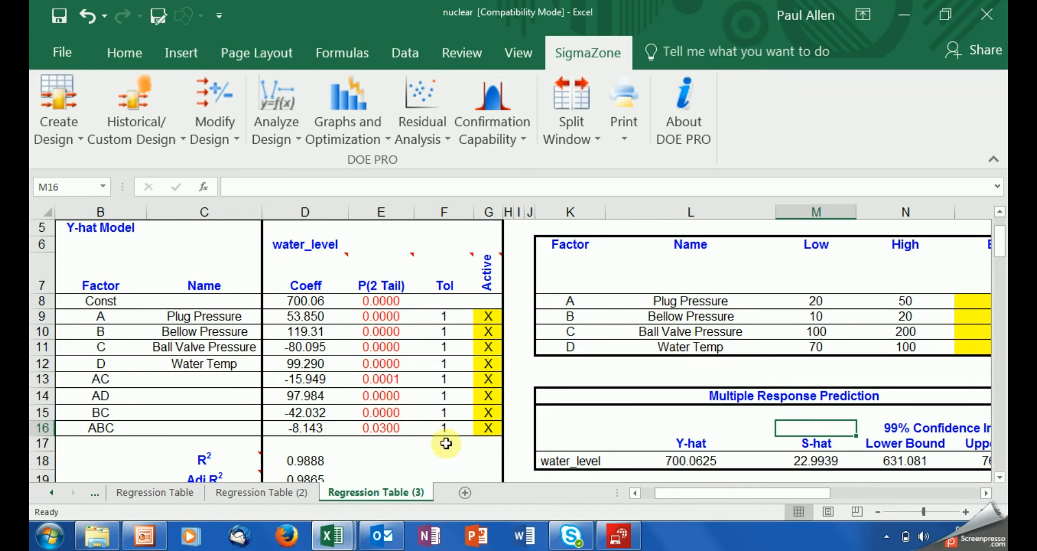
pyautogui.click(310, 461)
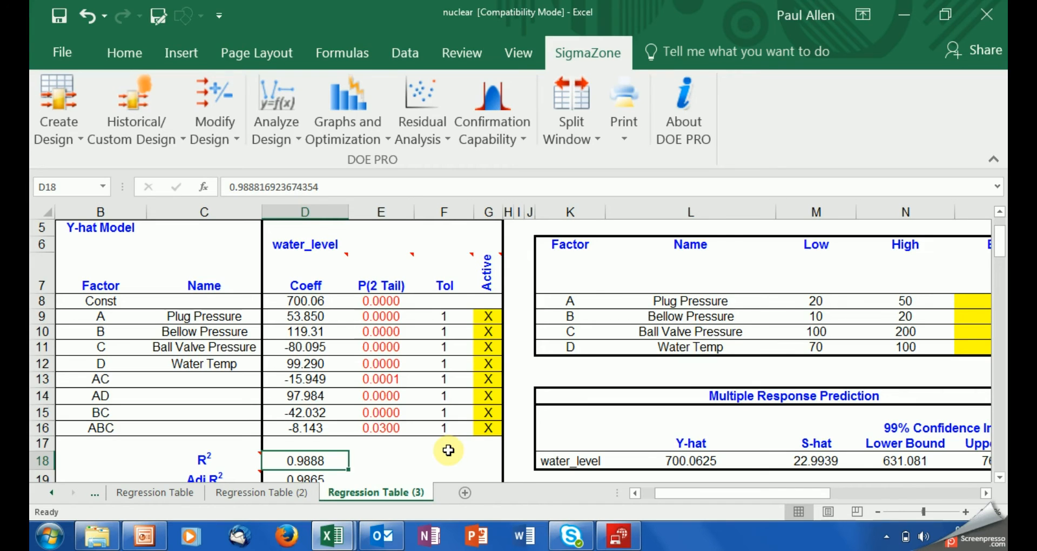
pyautogui.click(986, 492)
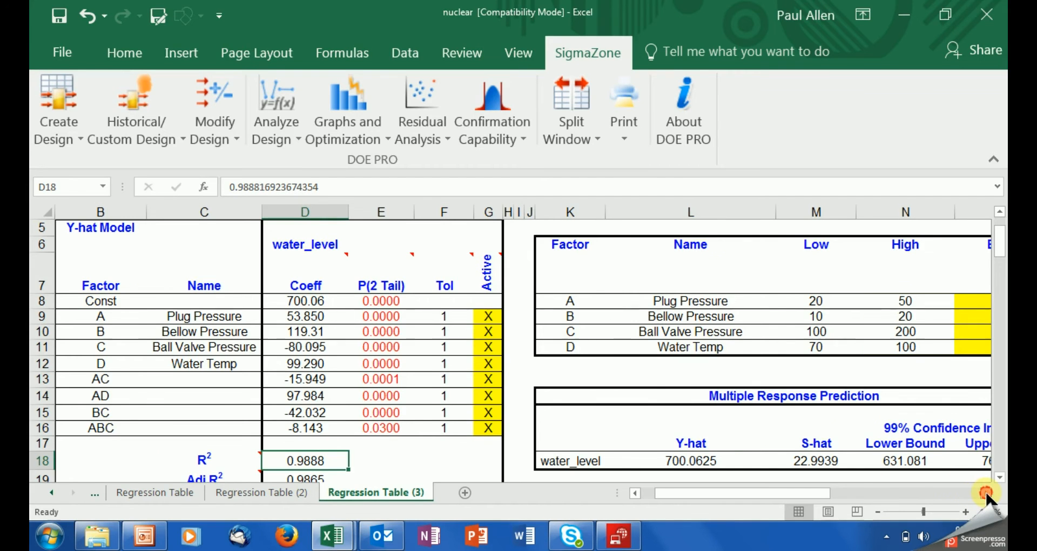
pyautogui.click(987, 493)
pyautogui.click(987, 493)
pyautogui.click(987, 493)
pyautogui.click(987, 493)
pyautogui.click(986, 493)
pyautogui.click(987, 493)
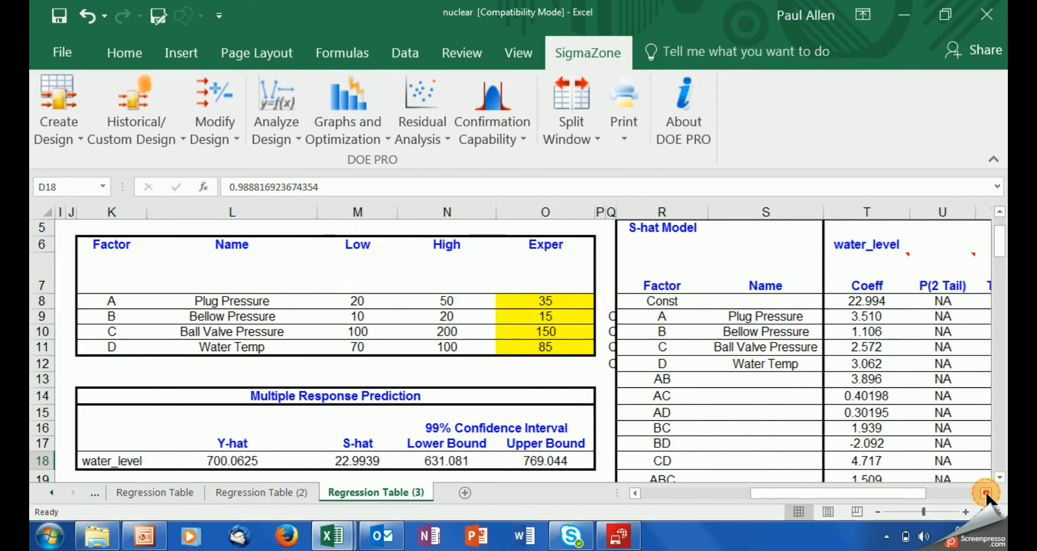
pyautogui.click(987, 492)
pyautogui.click(987, 493)
pyautogui.click(987, 493)
pyautogui.click(986, 492)
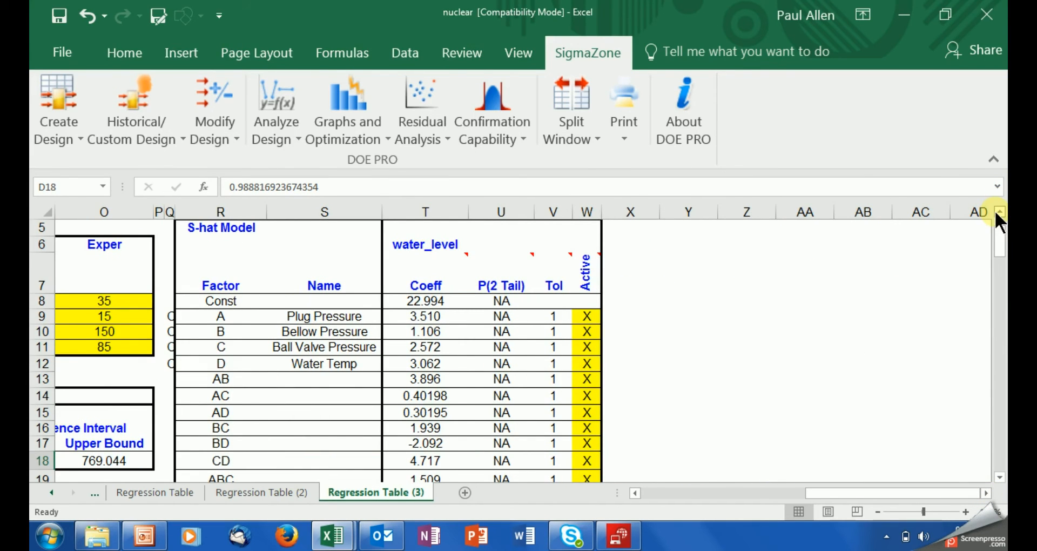
pyautogui.click(501, 301)
pyautogui.moveTo(500, 332); pyautogui.dragTo(501, 443)
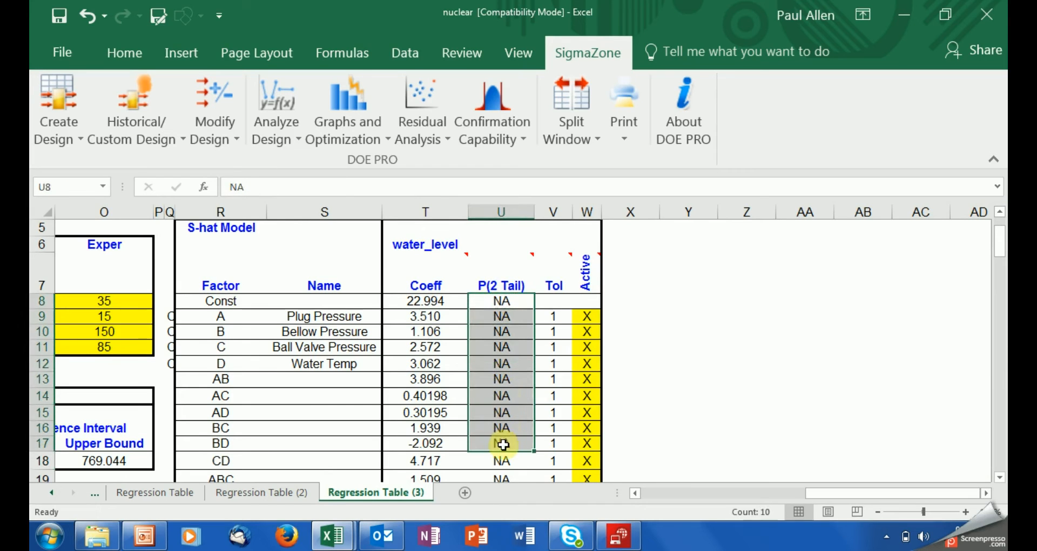
pyautogui.click(999, 478)
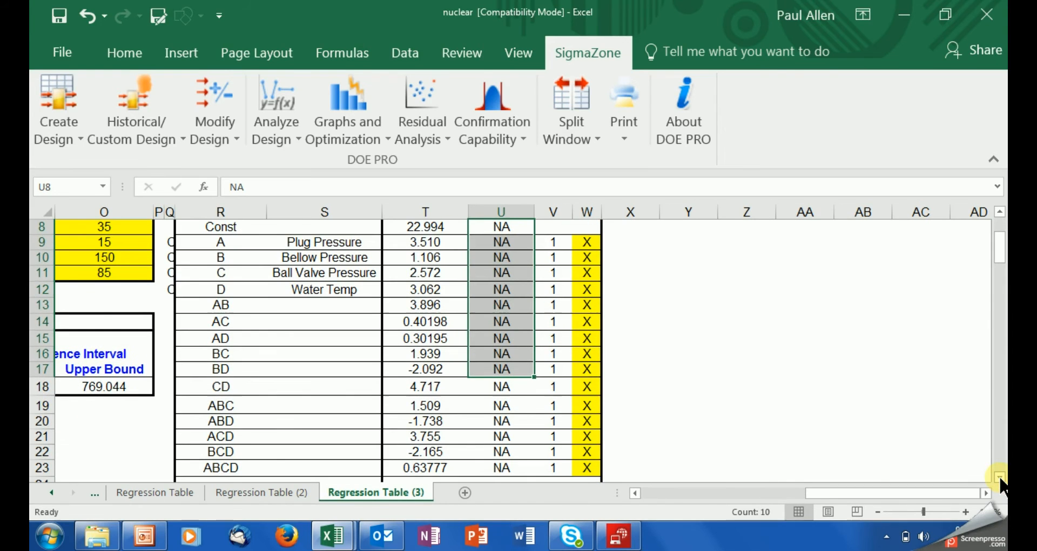
pyautogui.click(917, 512)
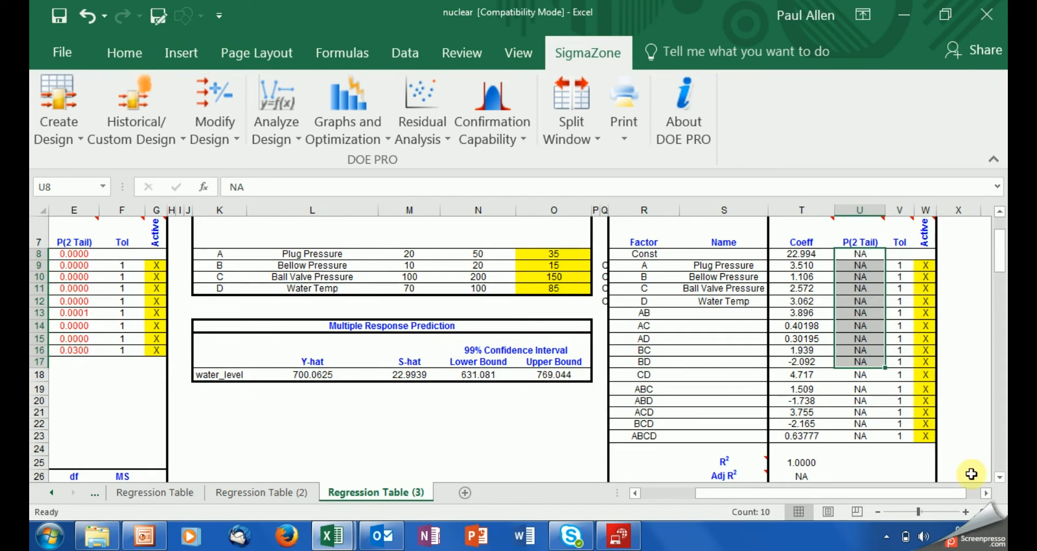
pyautogui.click(985, 493)
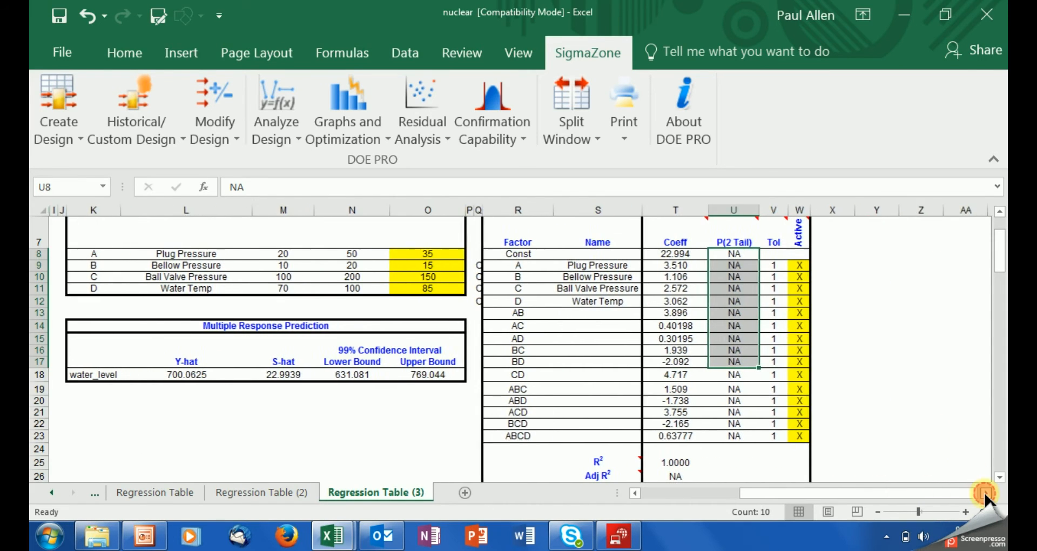
pyautogui.click(942, 423)
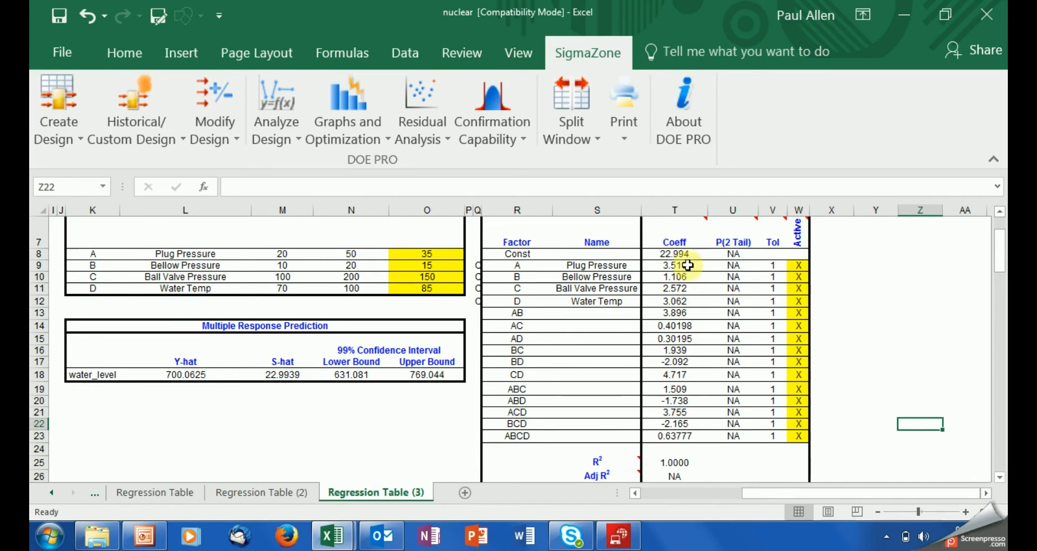
pyautogui.click(671, 256)
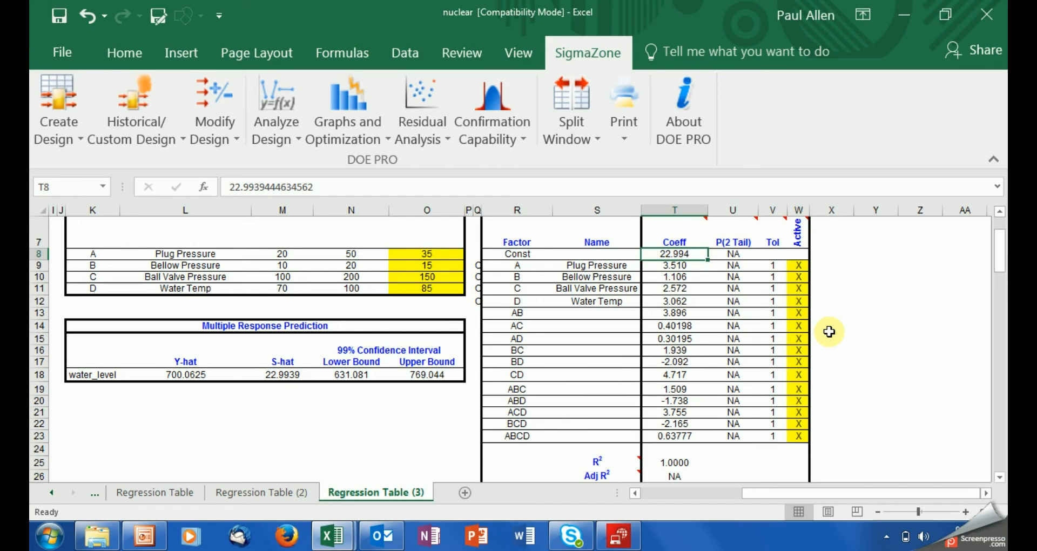
pyautogui.moveTo(675, 266); pyautogui.dragTo(681, 432)
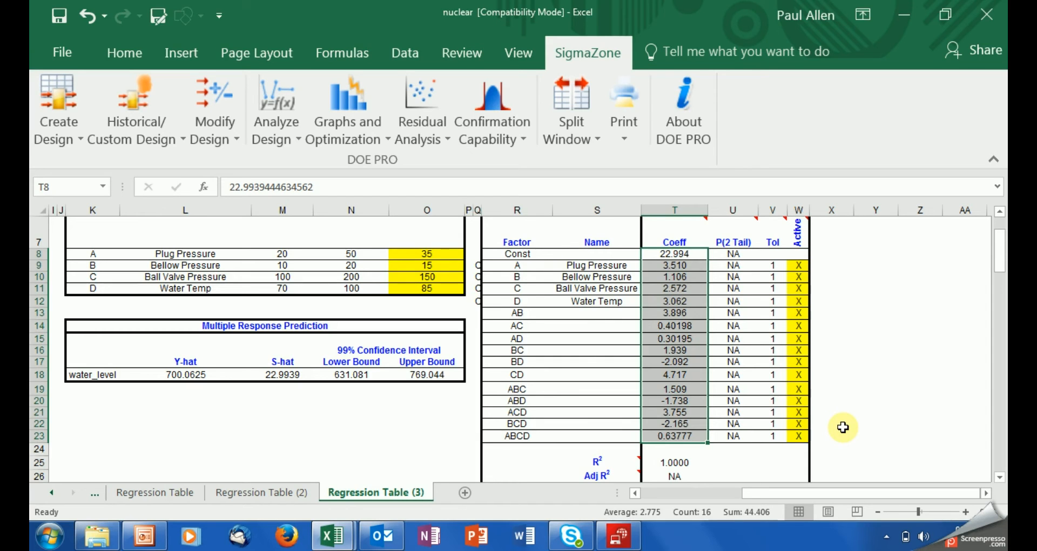
pyautogui.click(666, 254)
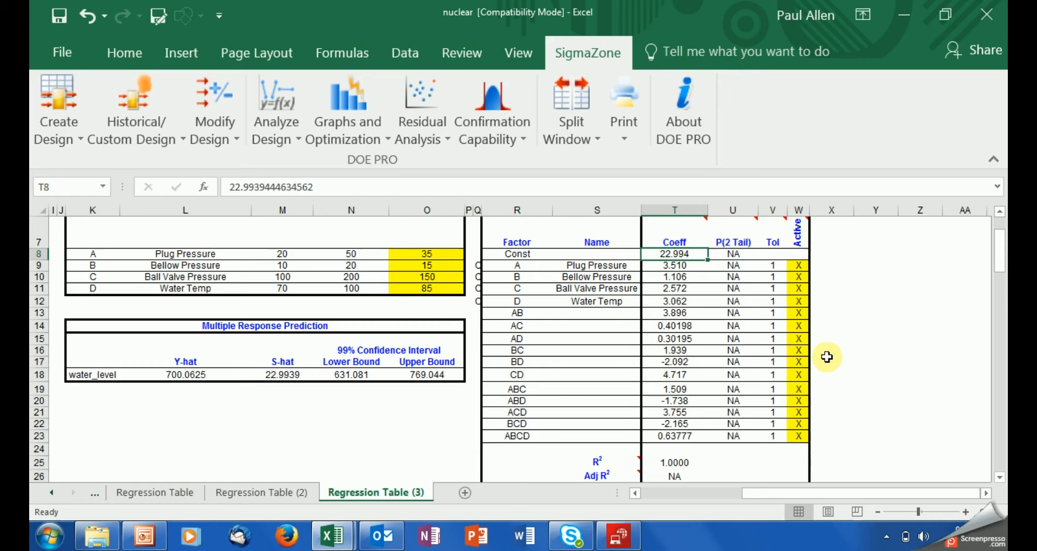
pyautogui.click(663, 436)
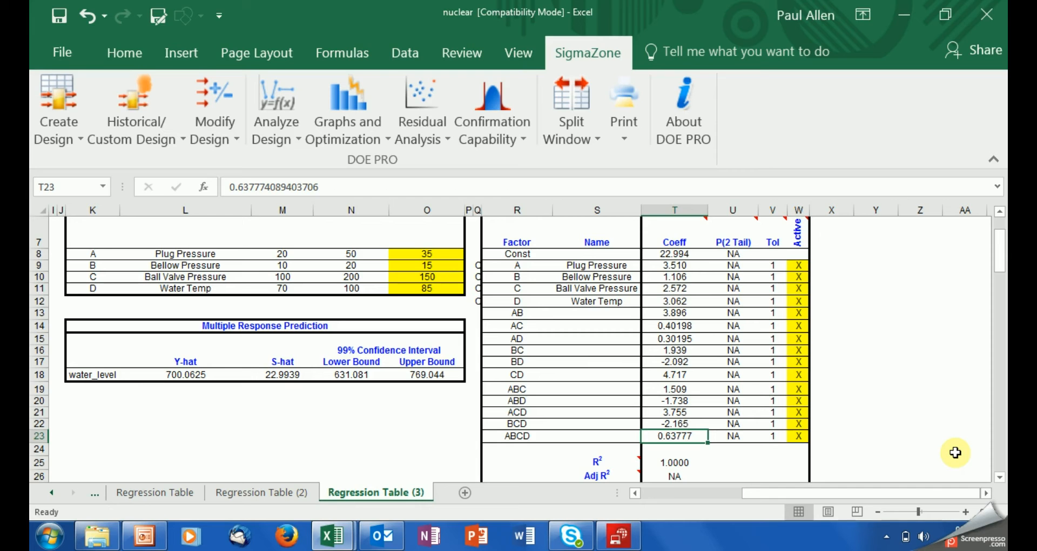
# Step: Clear ABCD's active flag in W23 and rerun the regression, creating Regression Table (4)
pyautogui.click(801, 437)
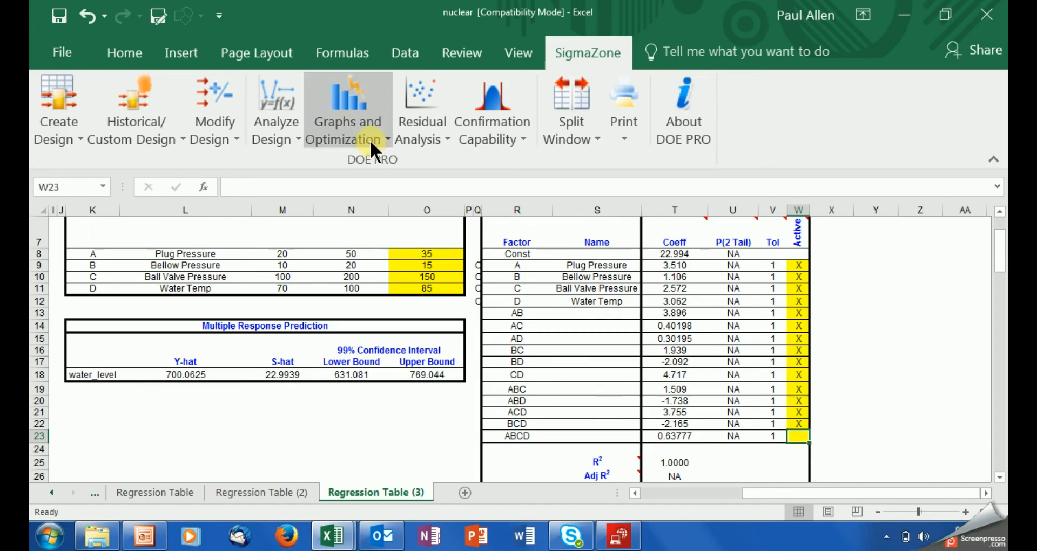
pyautogui.click(282, 122)
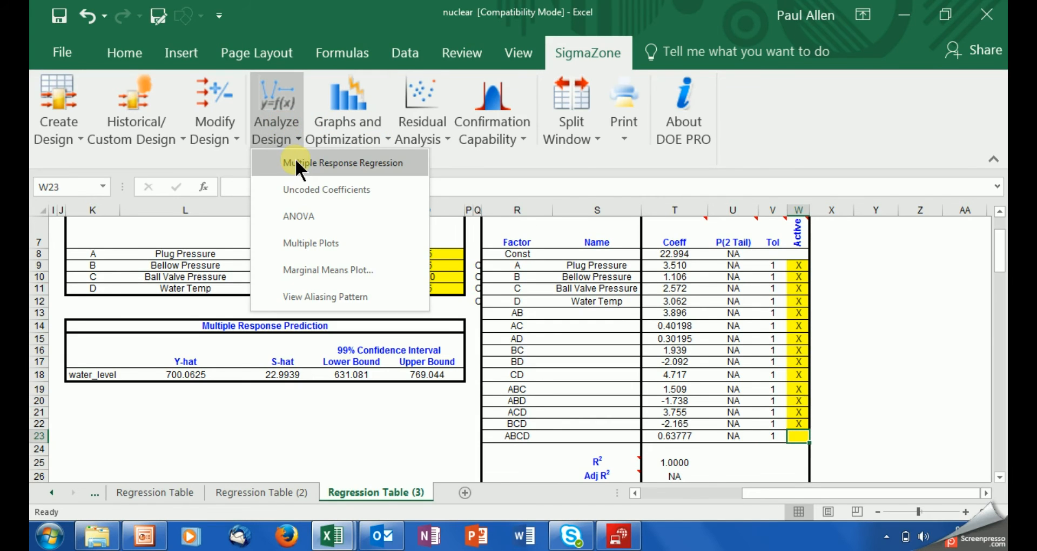
pyautogui.click(295, 162)
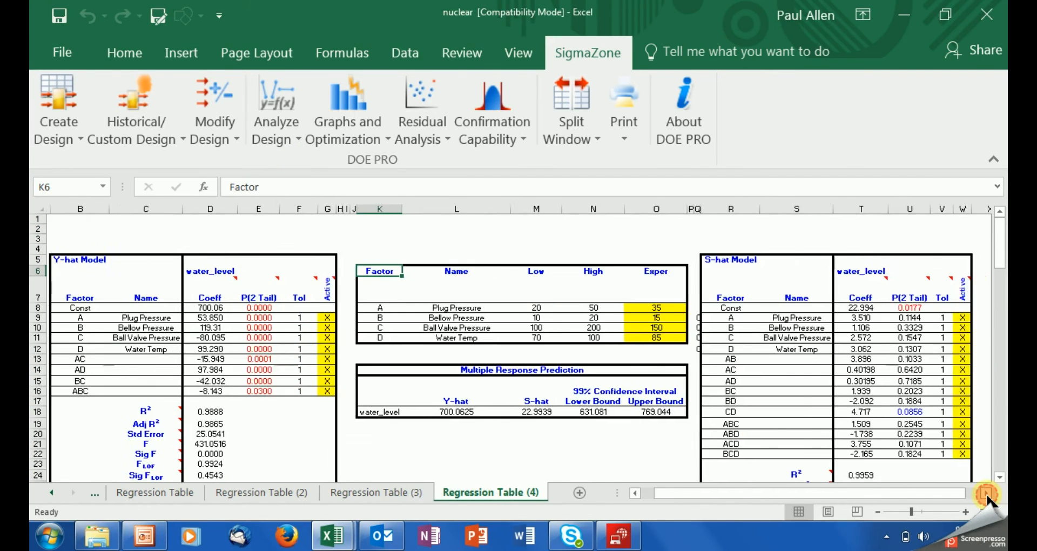
# Step: Unmark AD, ABC, ABD and AC in the S-hat model and rerun the regression
pyautogui.click(985, 494)
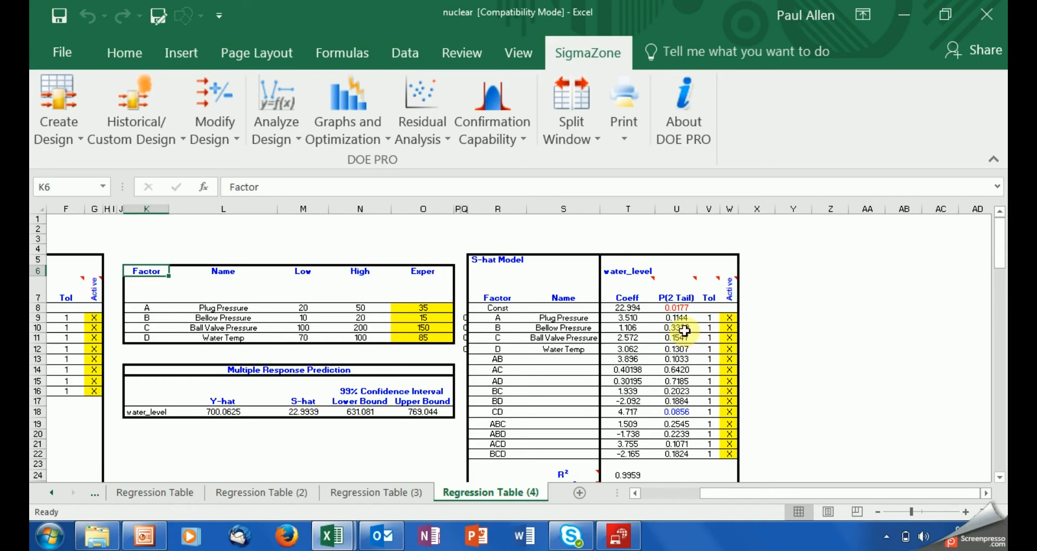
pyautogui.click(690, 412)
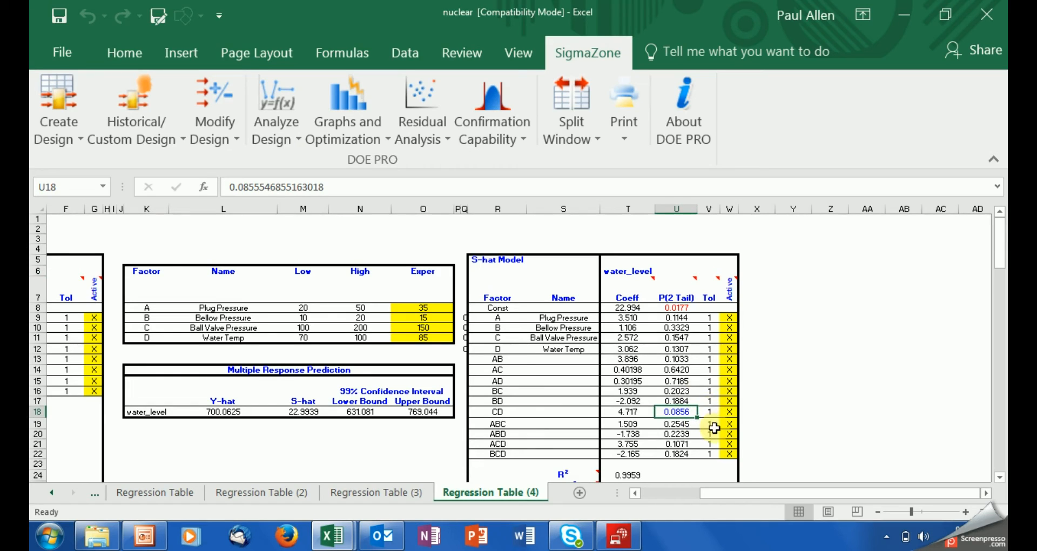
pyautogui.click(728, 381)
pyautogui.press('Delete')
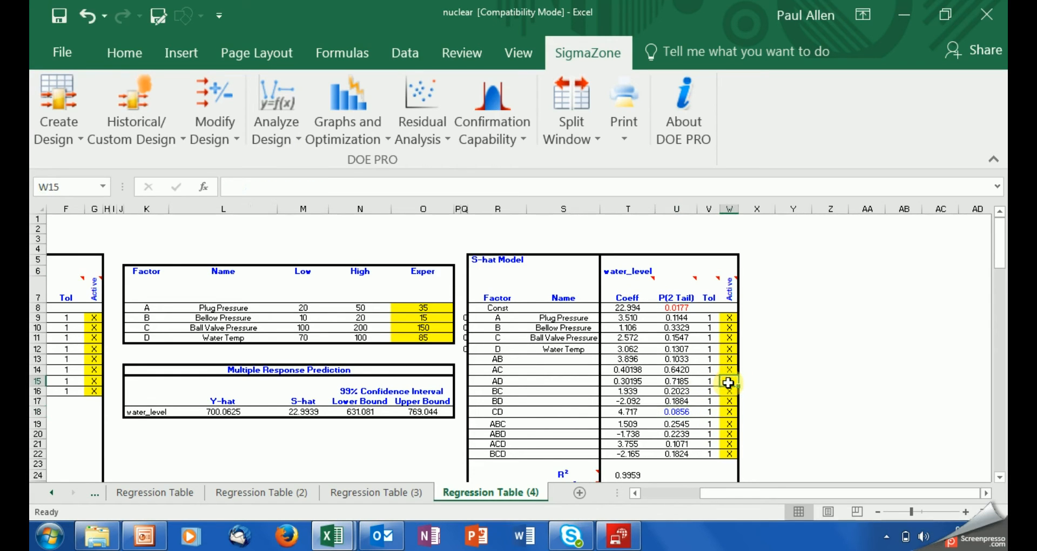
pyautogui.click(728, 423)
pyautogui.press('Delete')
pyautogui.click(728, 435)
pyautogui.press('Delete')
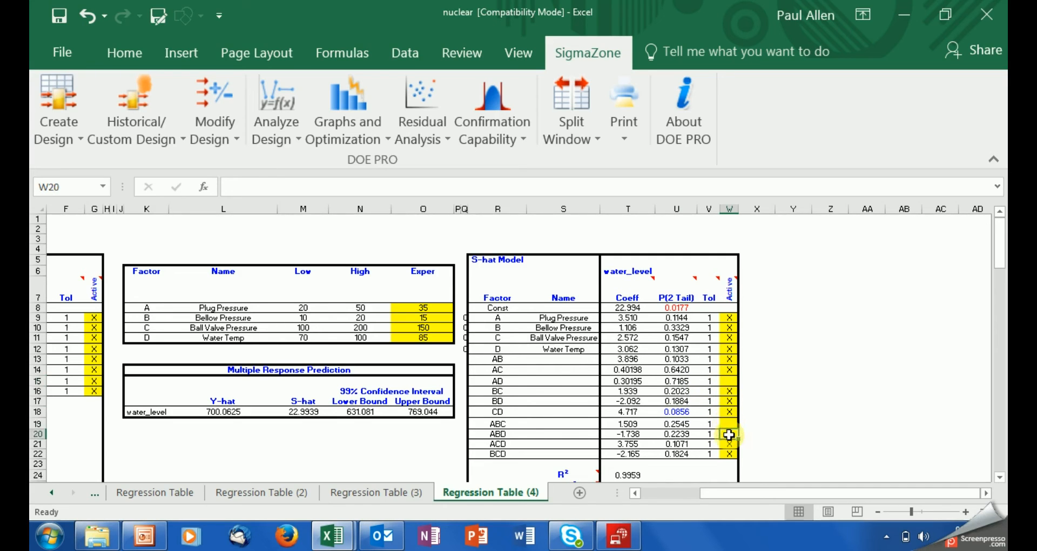
pyautogui.click(722, 370)
pyautogui.press('Delete')
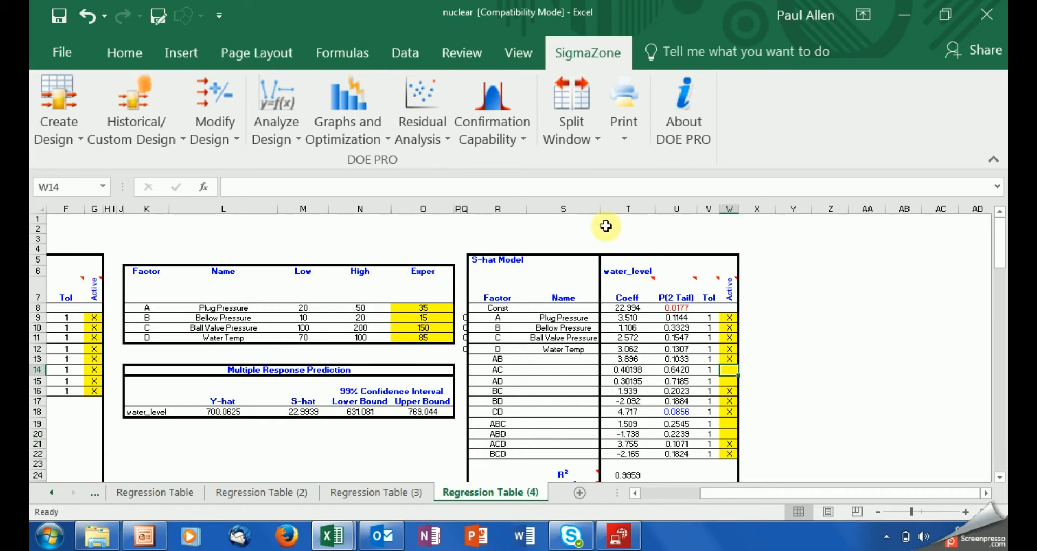
pyautogui.click(278, 132)
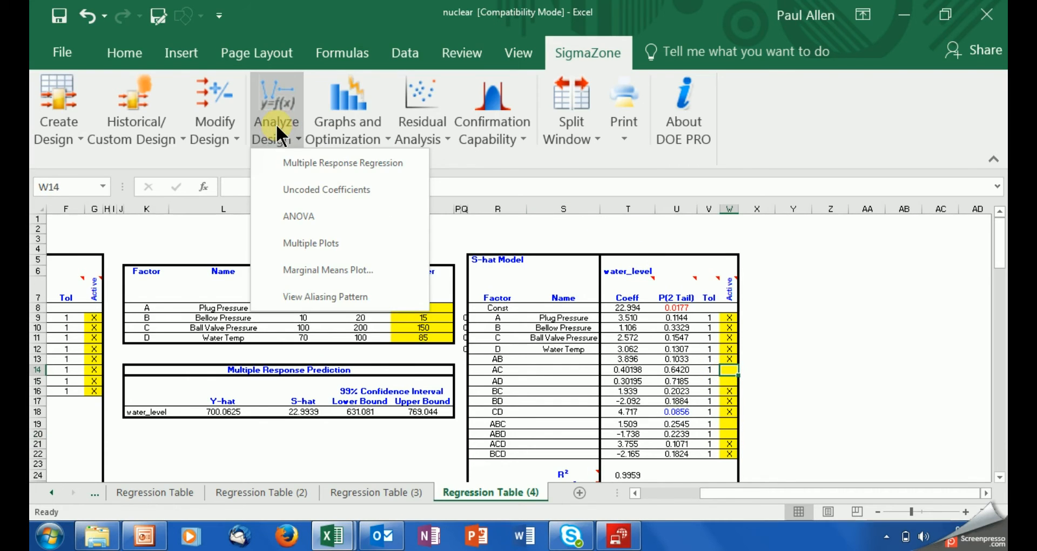
pyautogui.click(313, 163)
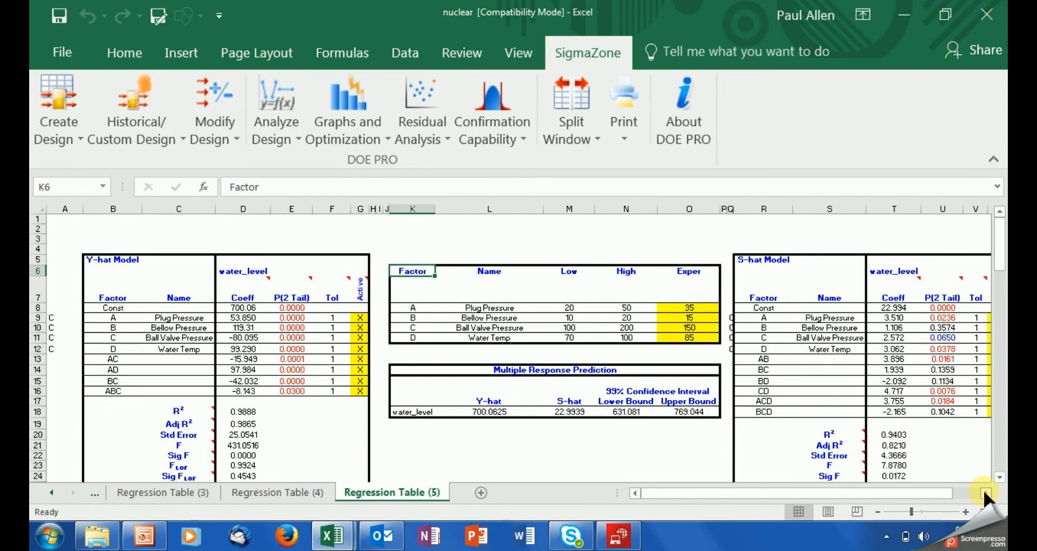
# Step: Clear the BC and BD flags (W14:W15) and BCD (W18) in the S-hat model, then rerun
pyautogui.moveTo(983, 490); pyautogui.dragTo(983, 491)
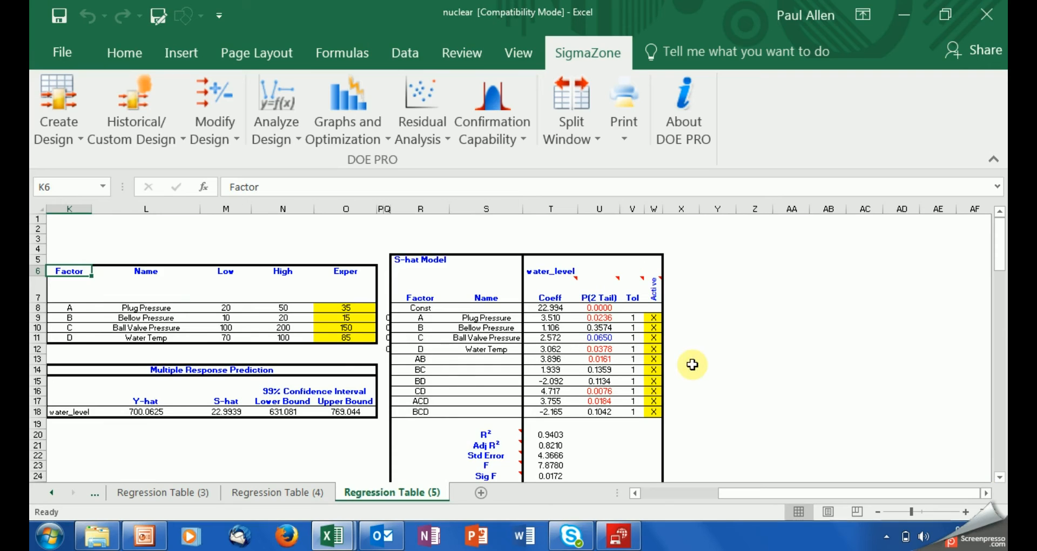
pyautogui.moveTo(654, 370); pyautogui.dragTo(657, 378)
pyautogui.press('Delete')
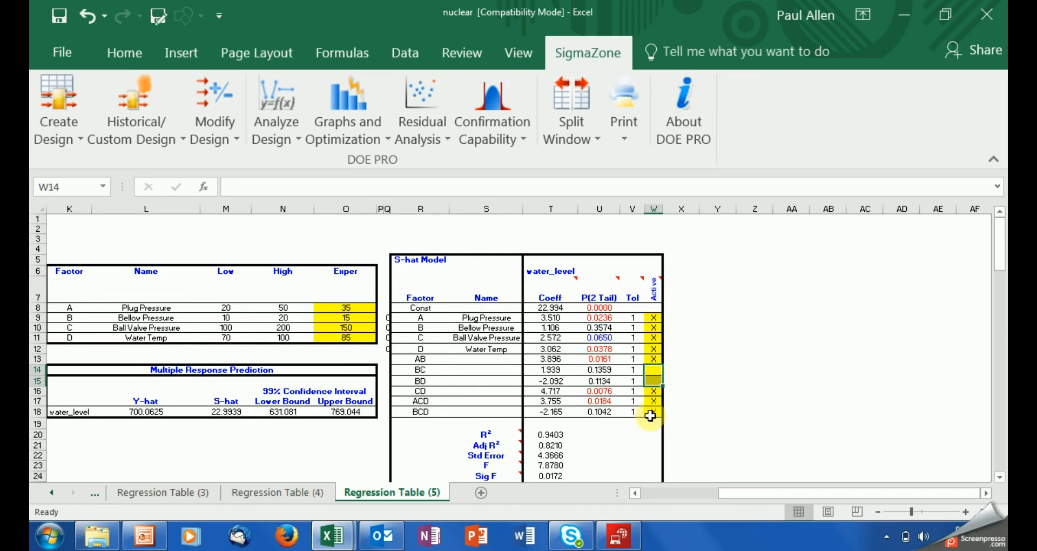
pyautogui.click(650, 413)
pyautogui.press('Delete')
pyautogui.click(723, 402)
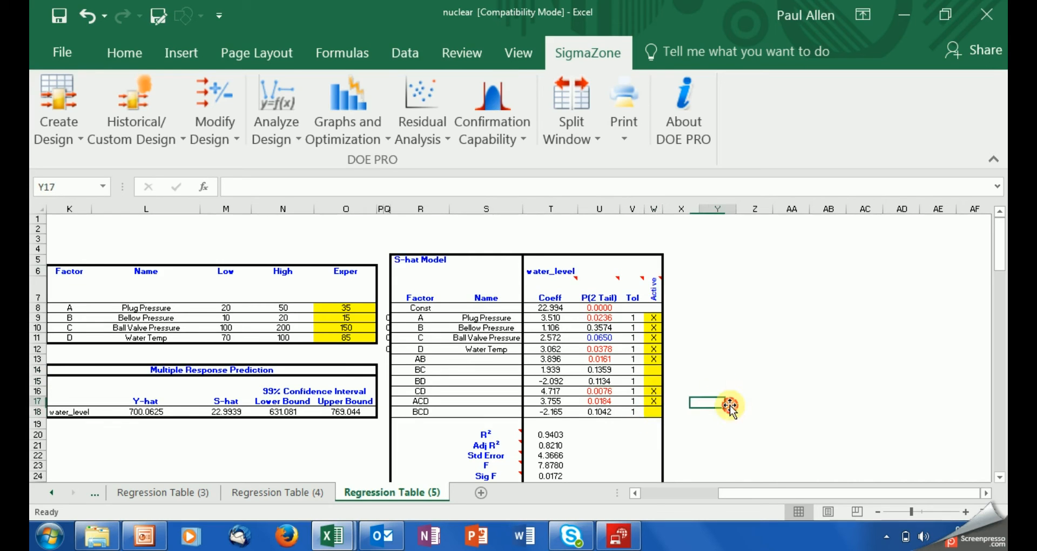
pyautogui.click(281, 125)
pyautogui.click(315, 163)
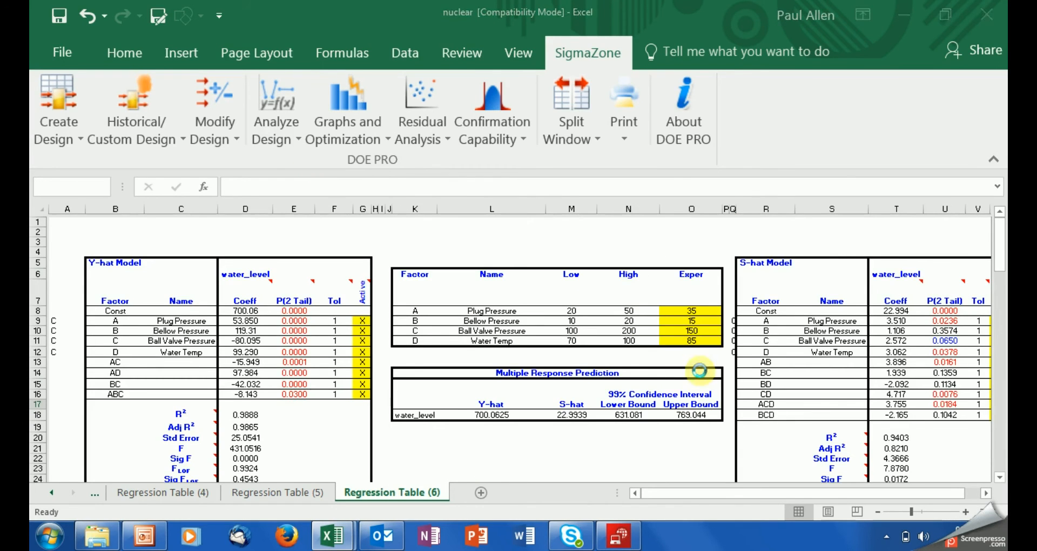
# Step: Unmark Bellow Pressure and Ball Valve Pressure in W10 and W11, then rerun the regression
pyautogui.click(986, 493)
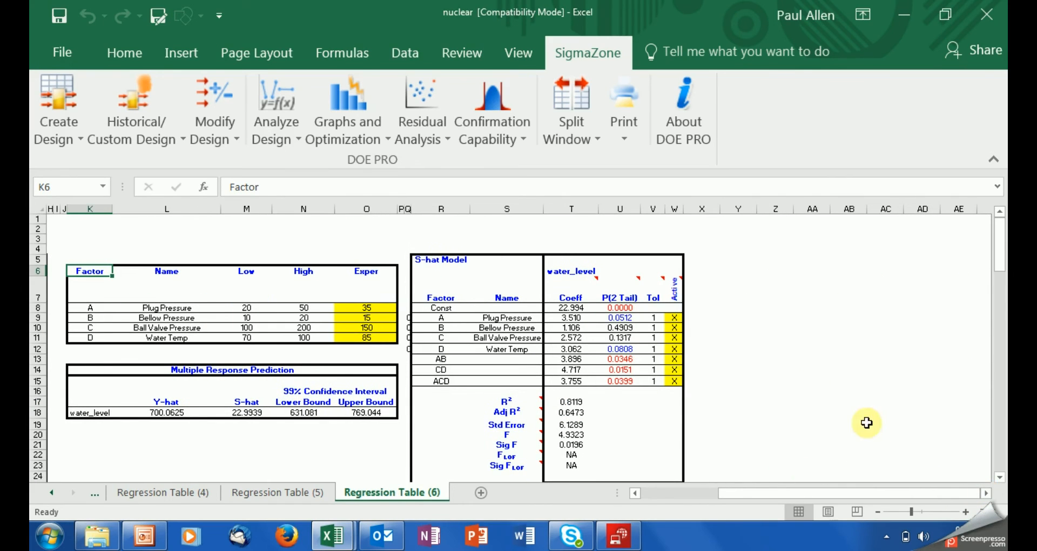
pyautogui.click(675, 327)
pyautogui.press('Delete')
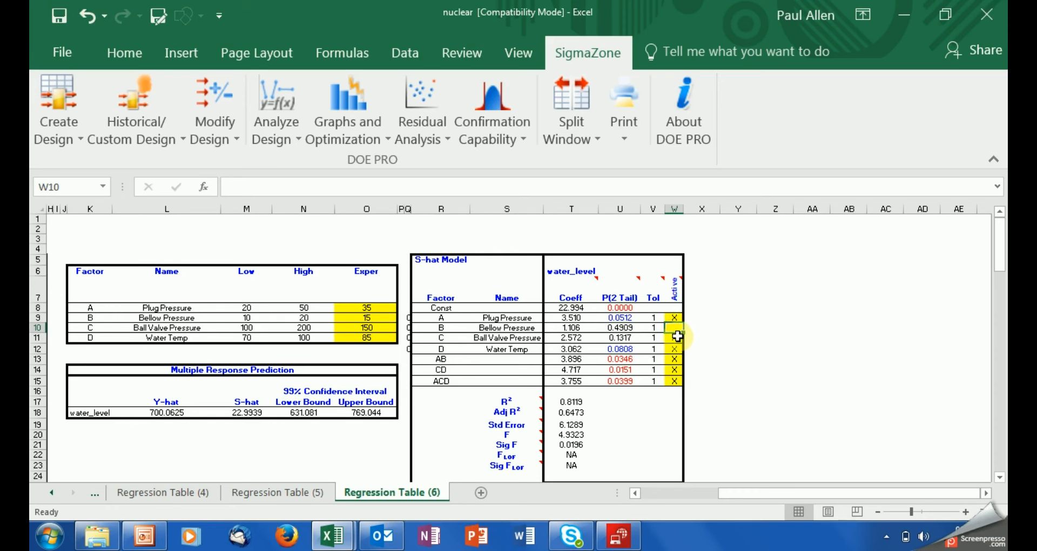
pyautogui.click(676, 338)
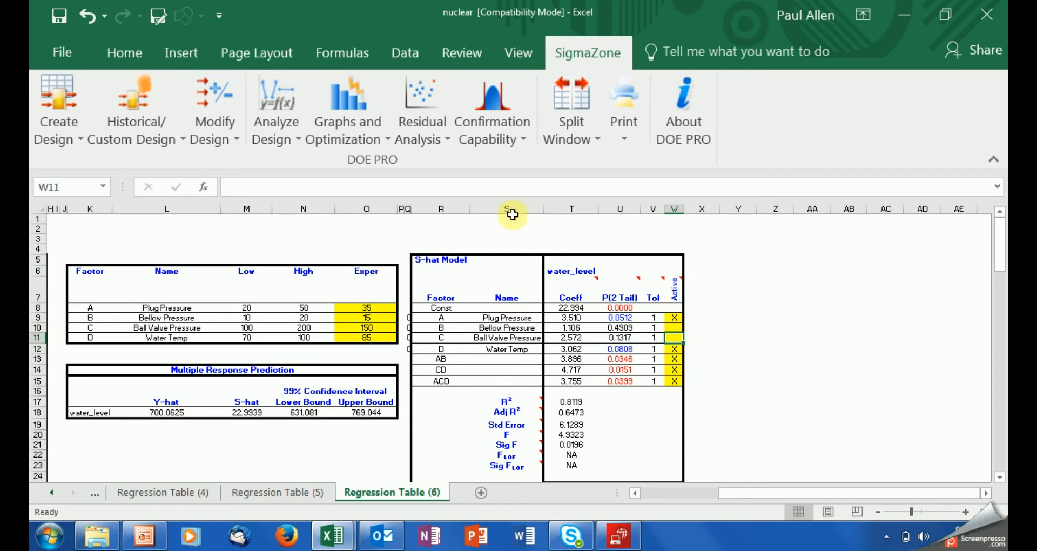
pyautogui.click(287, 130)
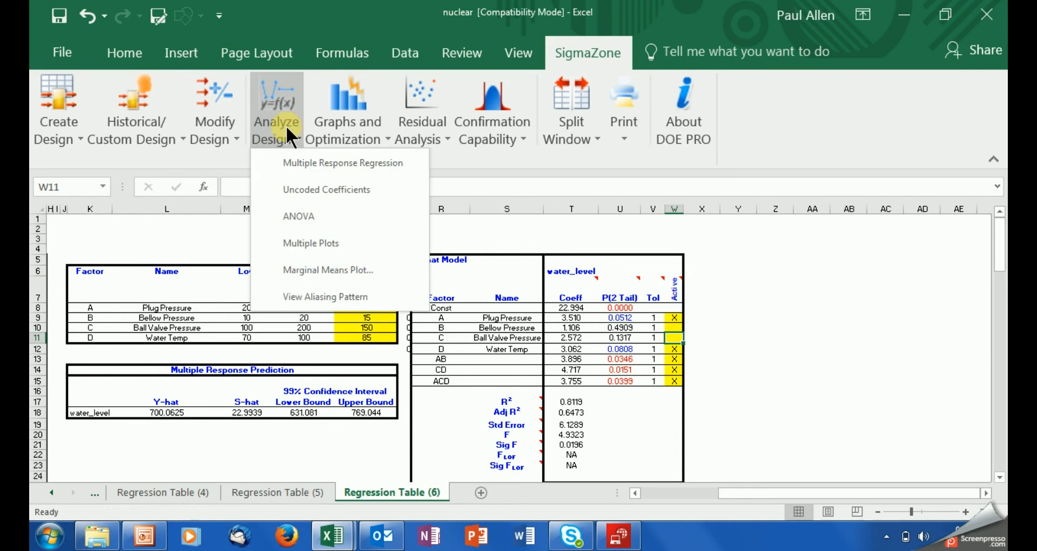
pyautogui.click(310, 160)
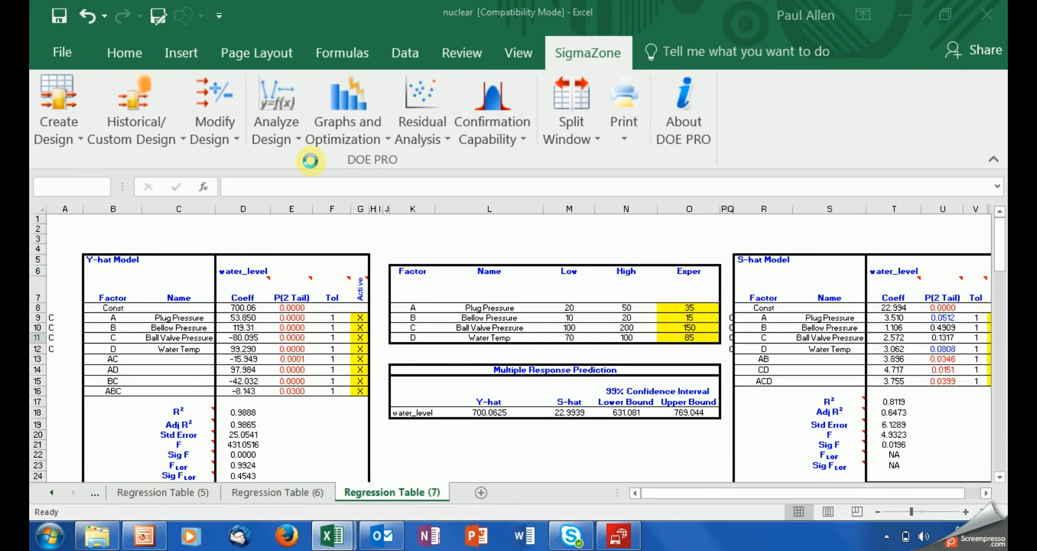
pyautogui.click(986, 494)
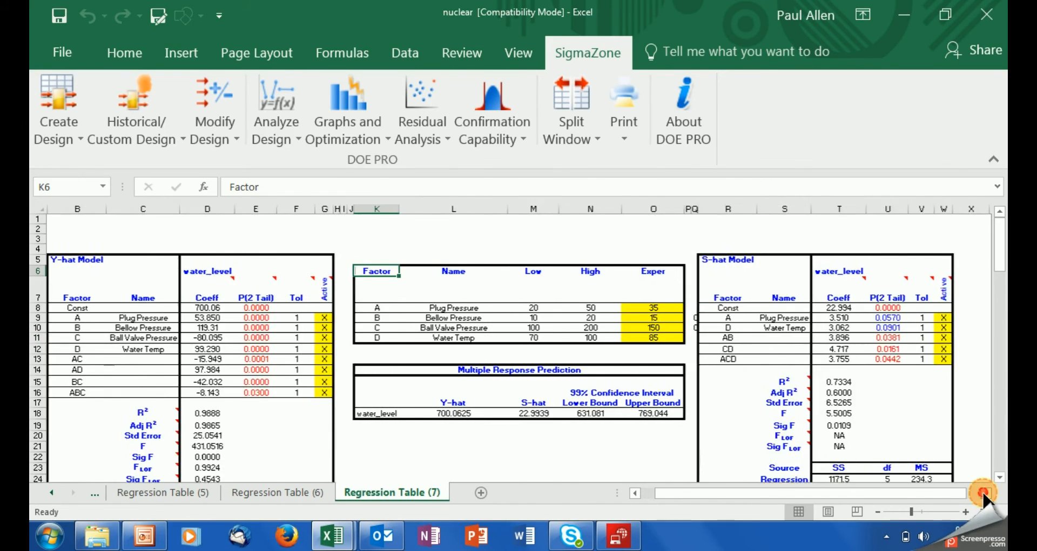
pyautogui.click(984, 493)
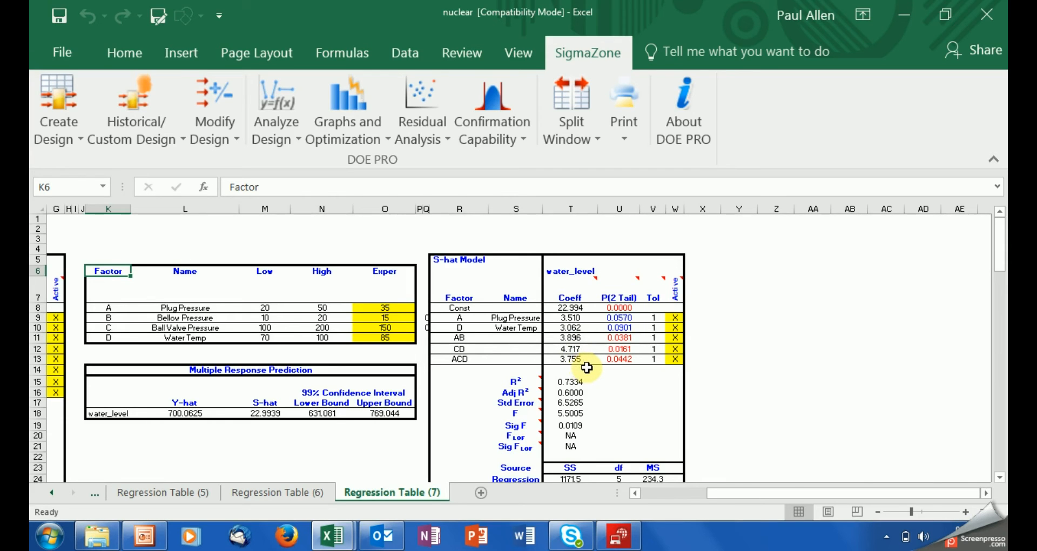
pyautogui.click(621, 319)
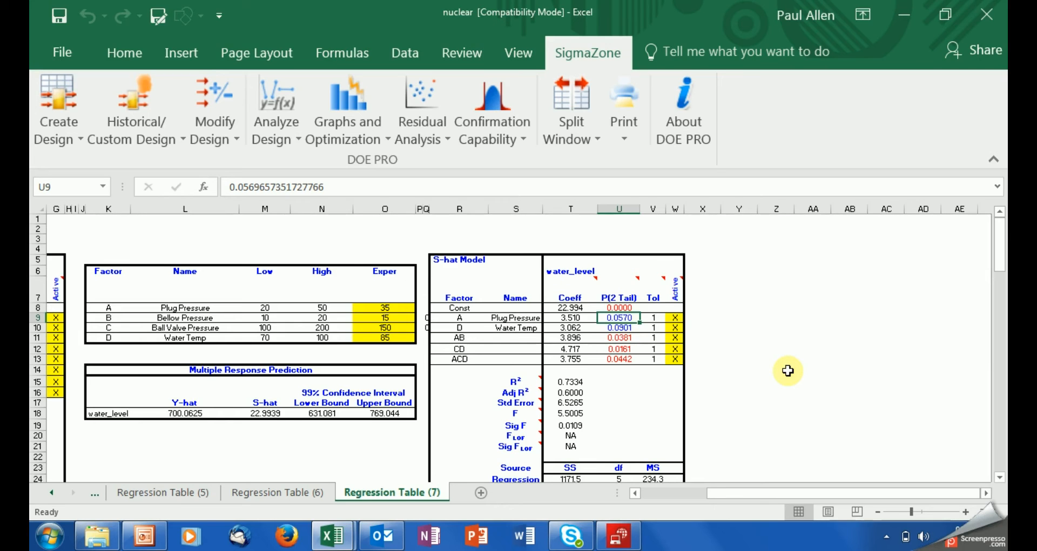
pyautogui.click(634, 493)
pyautogui.click(633, 491)
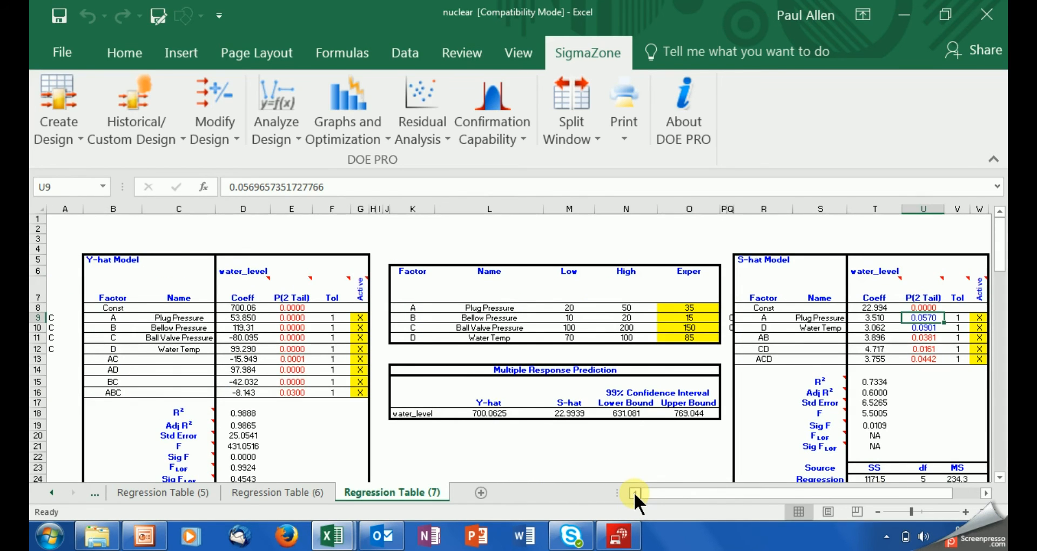
pyautogui.moveTo(675, 308); pyautogui.dragTo(681, 346)
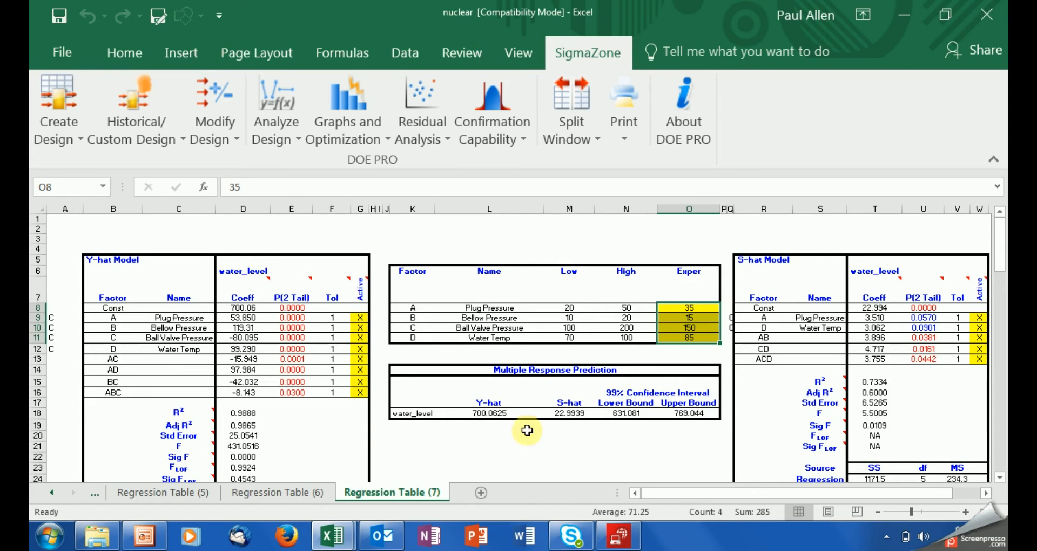
# Step: Check the Y-hat 700.0625 and S-hat 22.9939 formulas in L18 and M18, then open Graphs and Optimization
pyautogui.click(487, 413)
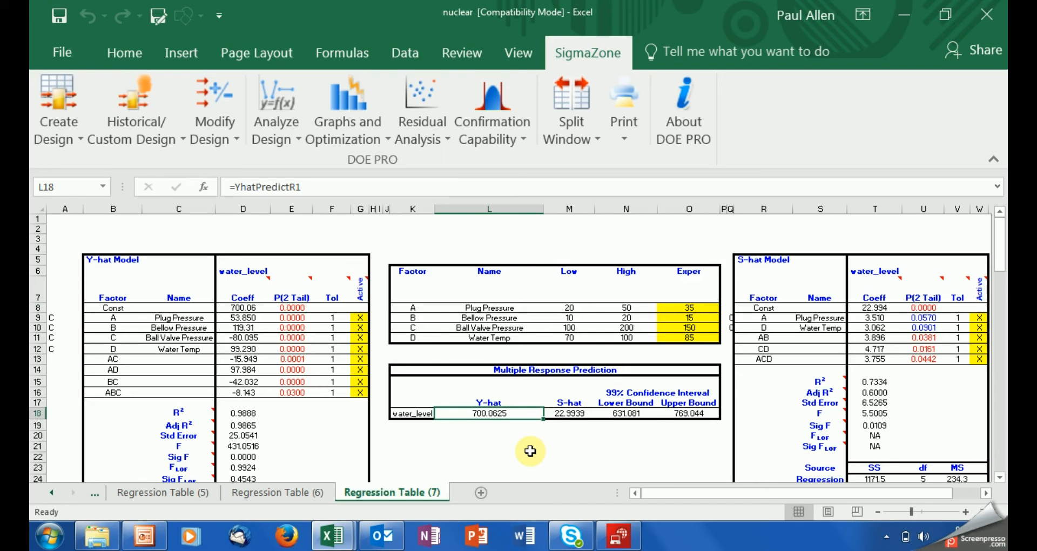
pyautogui.click(555, 417)
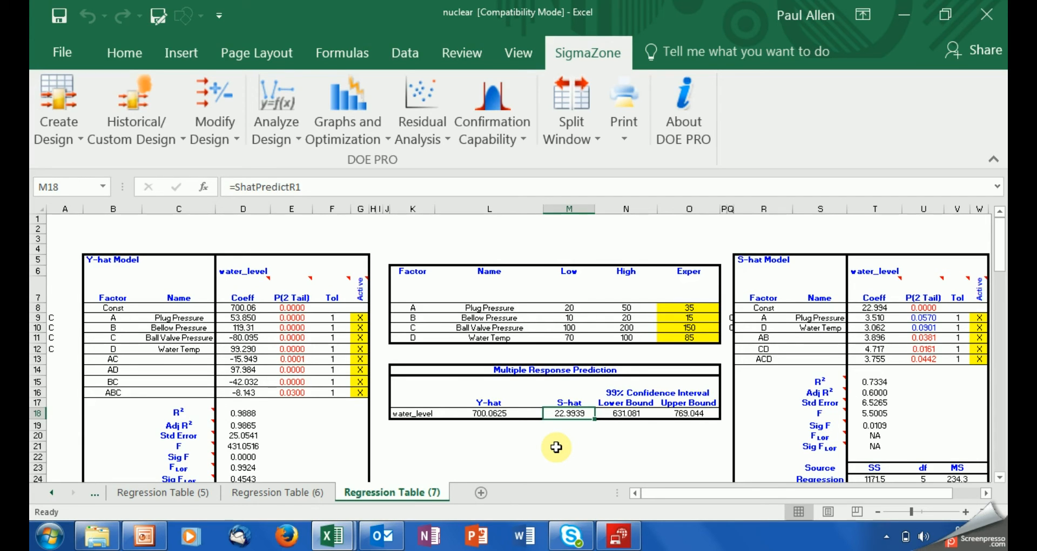
pyautogui.click(350, 130)
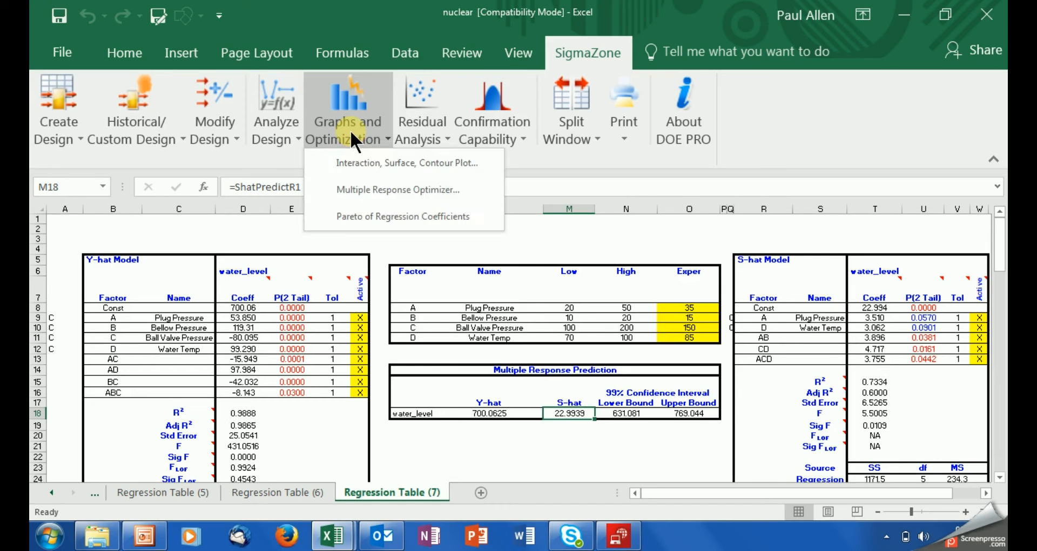
# Step: In the Multiple Response Optimizer, set Plug Pressure's high limit to 20 and uncheck Continuous for Bellow, Ball Valve and Water Temp
pyautogui.click(377, 189)
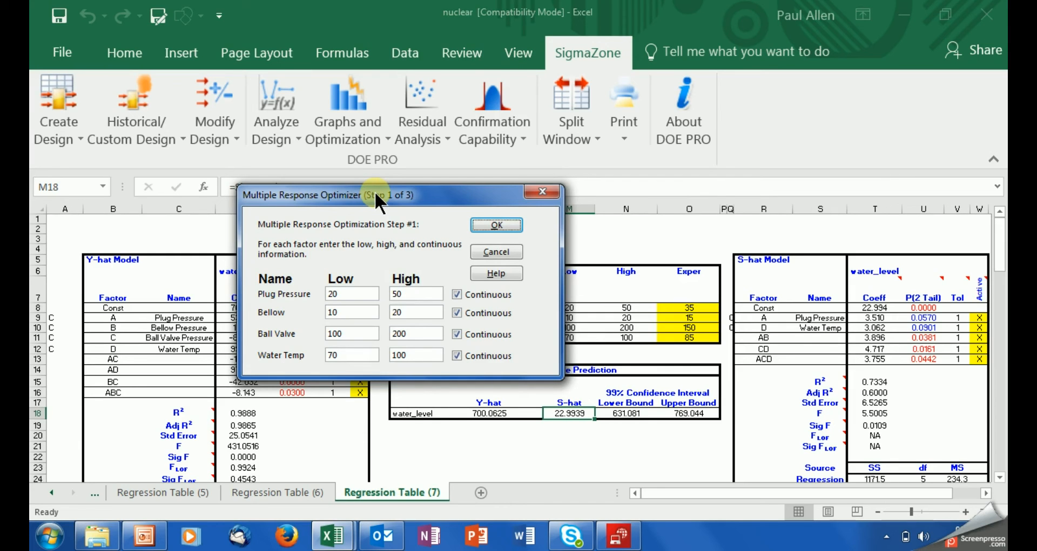
pyautogui.click(410, 295)
pyautogui.write('20')
pyautogui.click(455, 311)
pyautogui.click(456, 333)
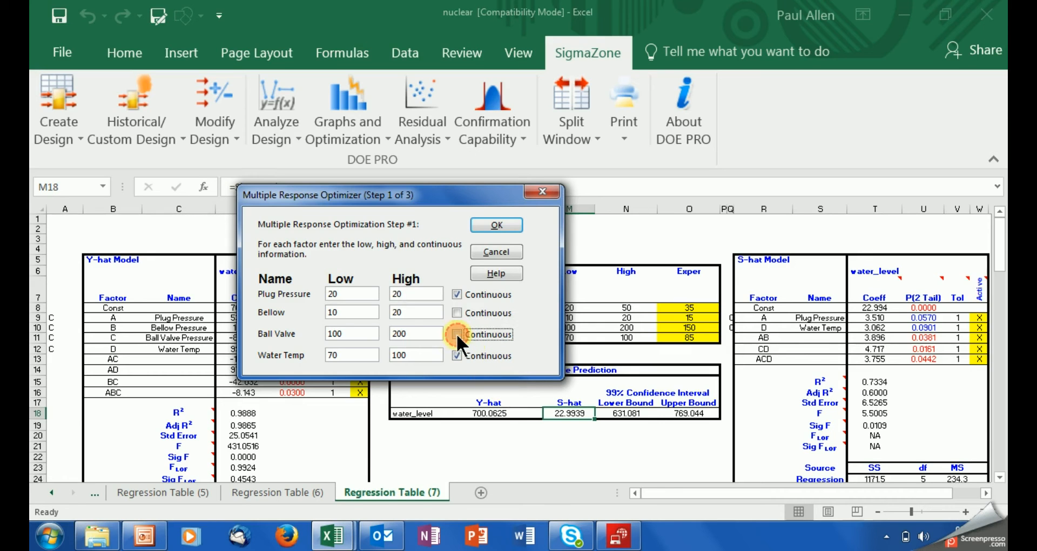
pyautogui.click(457, 355)
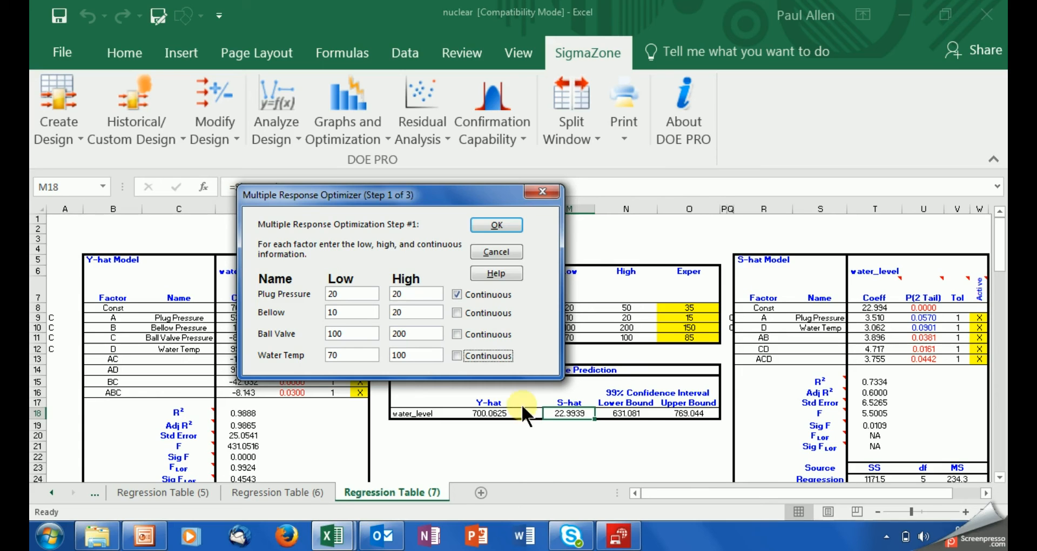
# Step: Accept the Step 1 factor ranges and skip Step 2's Cpk option to reach the Constraint Editor
pyautogui.click(486, 226)
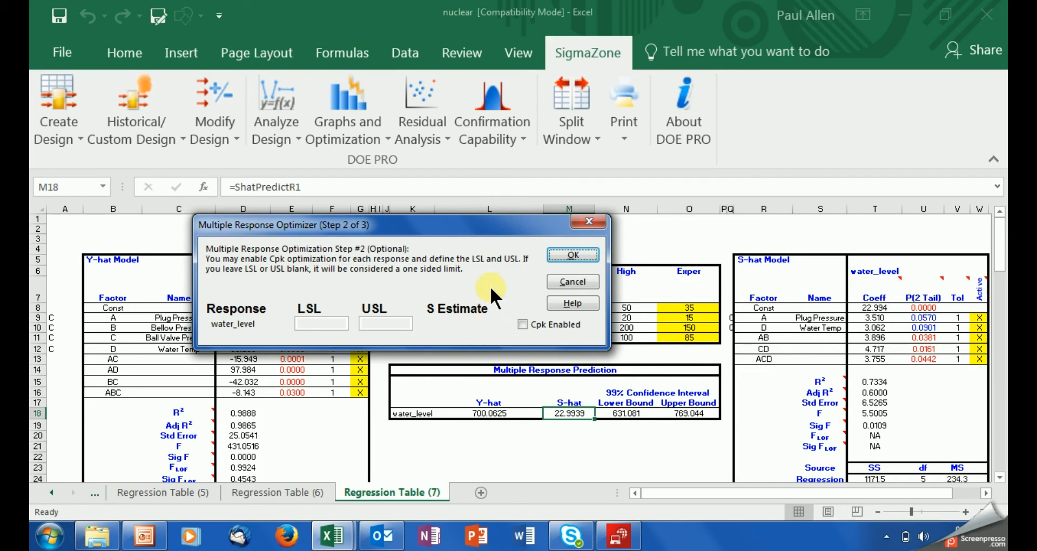
pyautogui.click(571, 254)
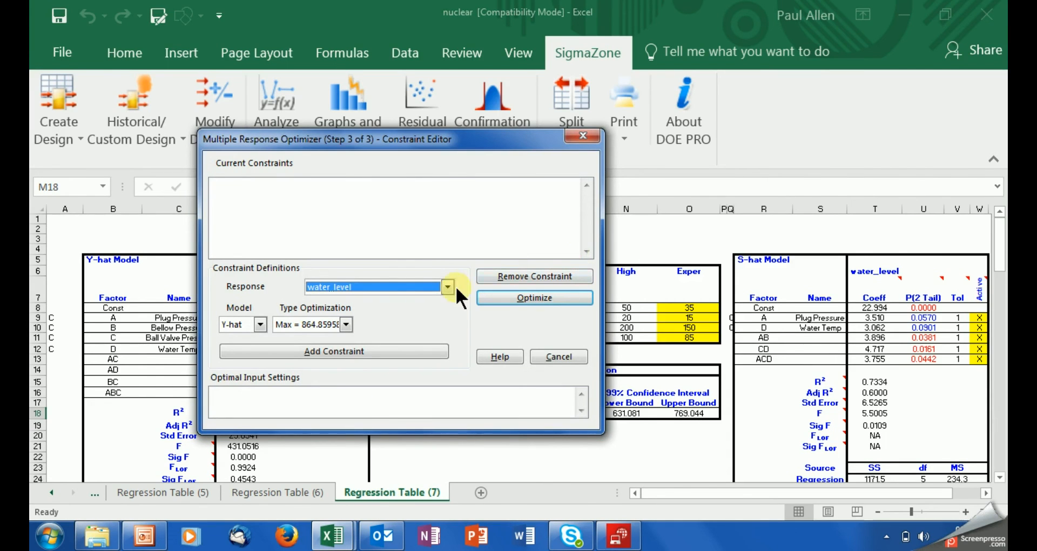
# Step: Add a water_level constraint with optimization type '=' and target value 725
pyautogui.click(346, 323)
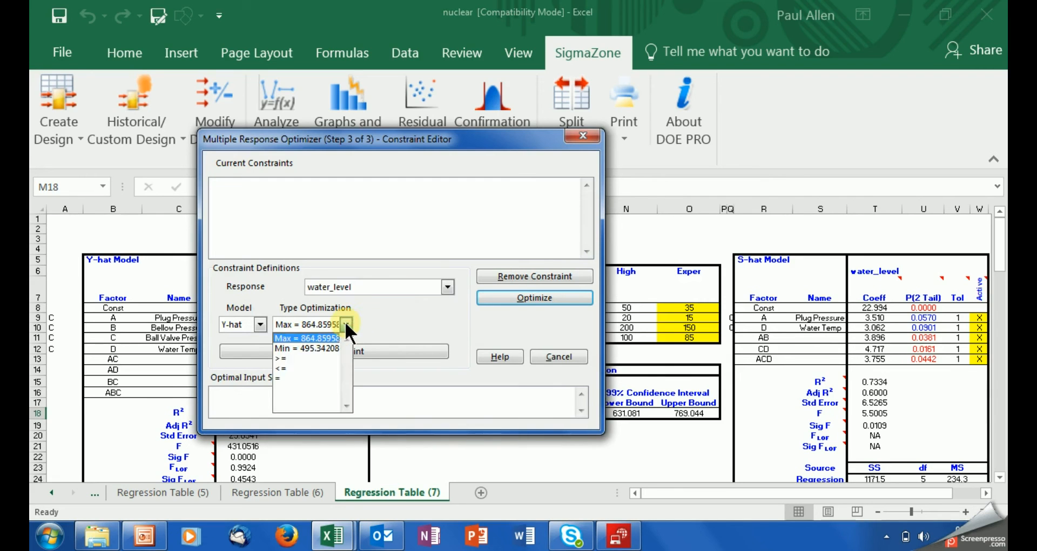
pyautogui.click(329, 377)
pyautogui.click(377, 324)
pyautogui.press('BackSpace')
pyautogui.write('7')
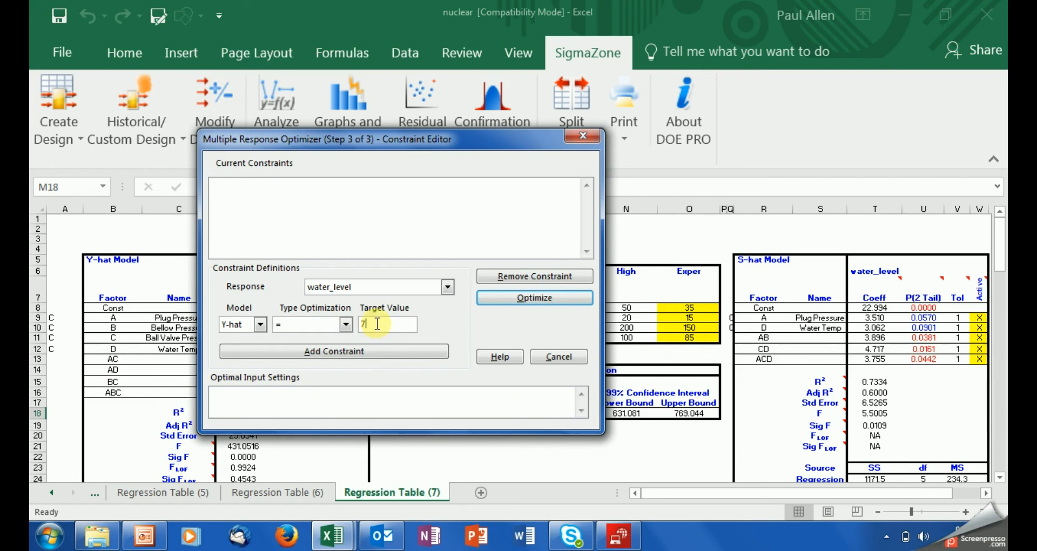
pyautogui.write('25')
pyautogui.click(370, 350)
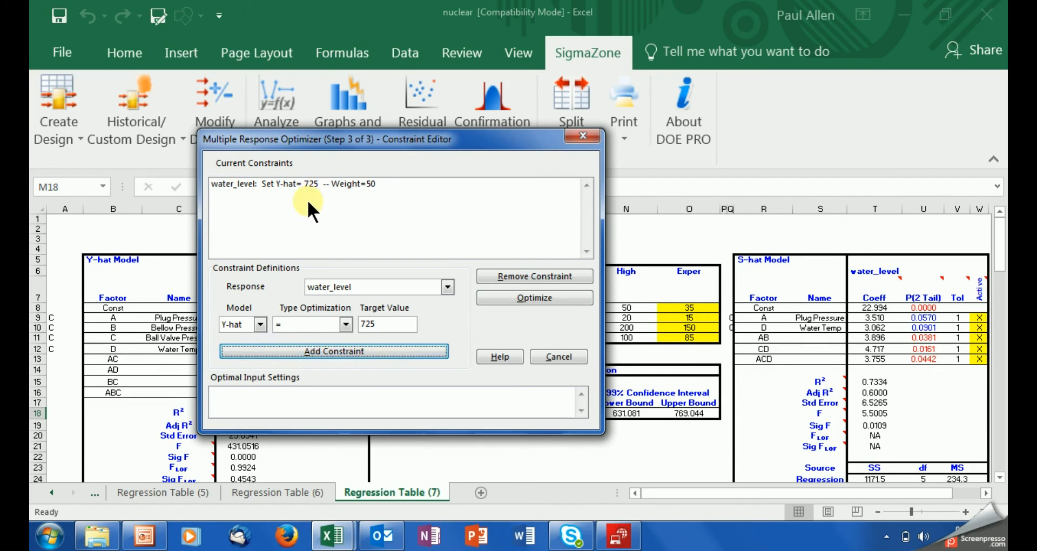
# Step: Optimize, then write the optimal settings 20, 20, 170 and 70 into the worksheet
pyautogui.click(509, 296)
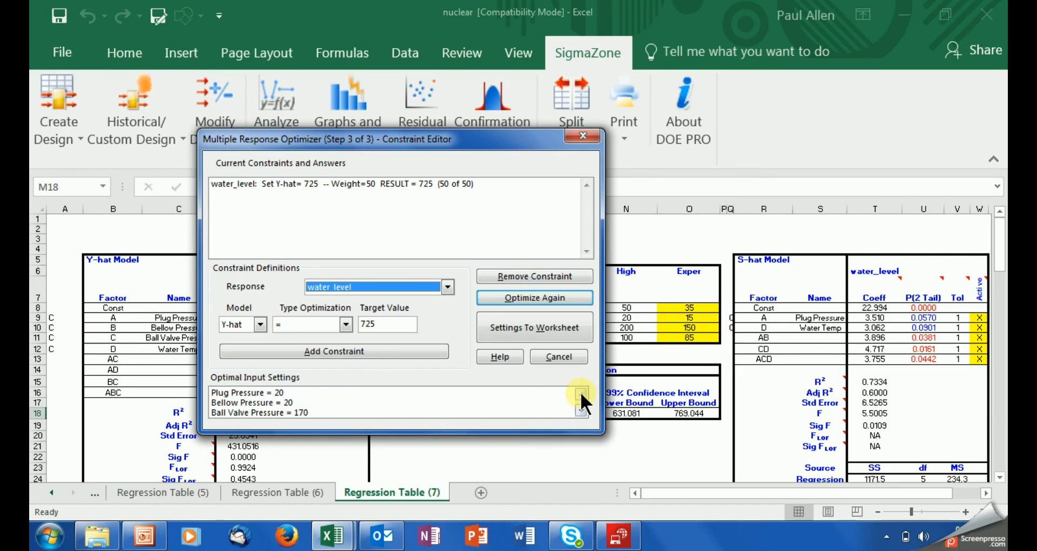
pyautogui.click(582, 411)
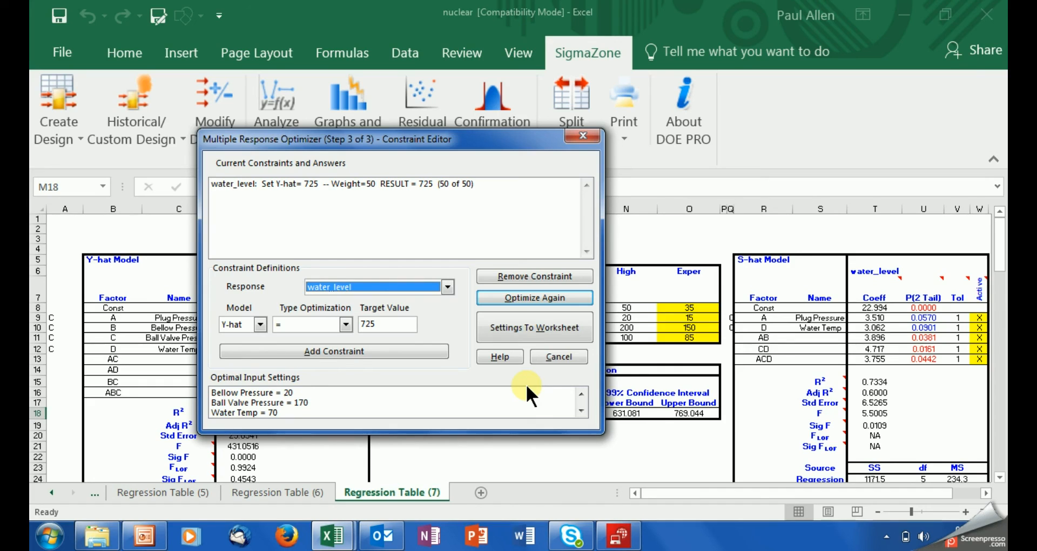
pyautogui.click(580, 391)
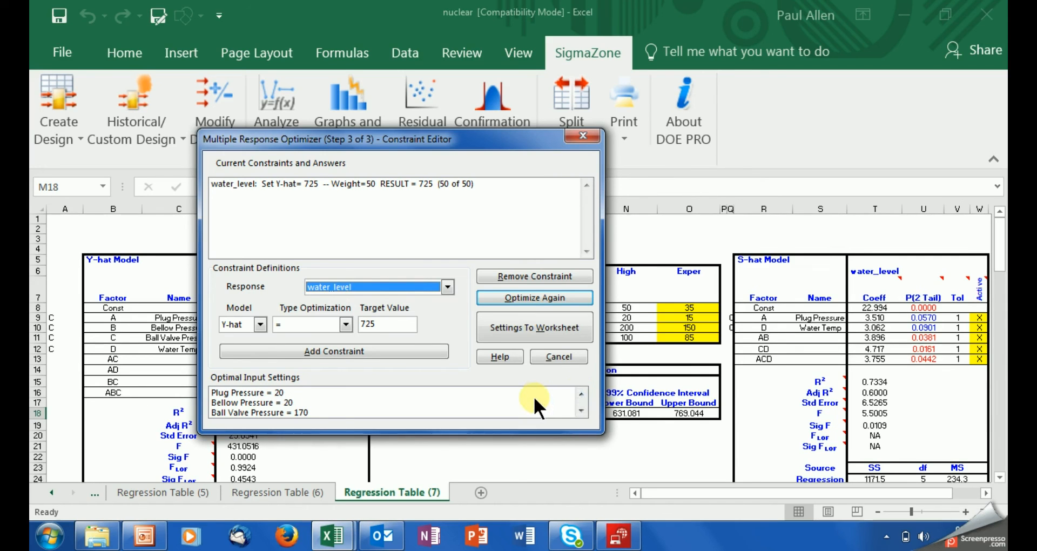
pyautogui.click(525, 330)
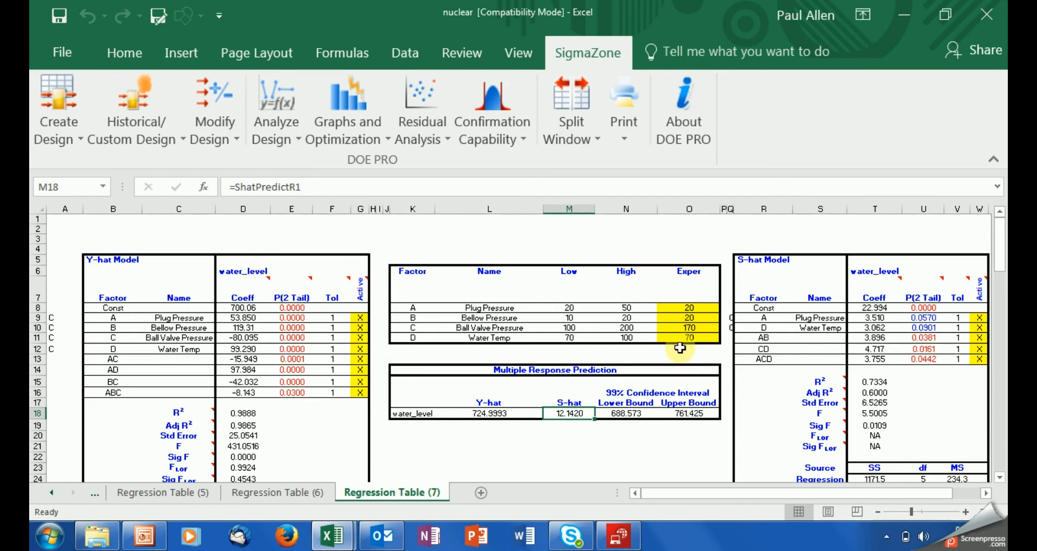
# Step: Review the Y-hat 724.9993 prediction, reduced S-hat, optimized factor settings and Bellow/Ball Valve p-values
pyautogui.click(489, 415)
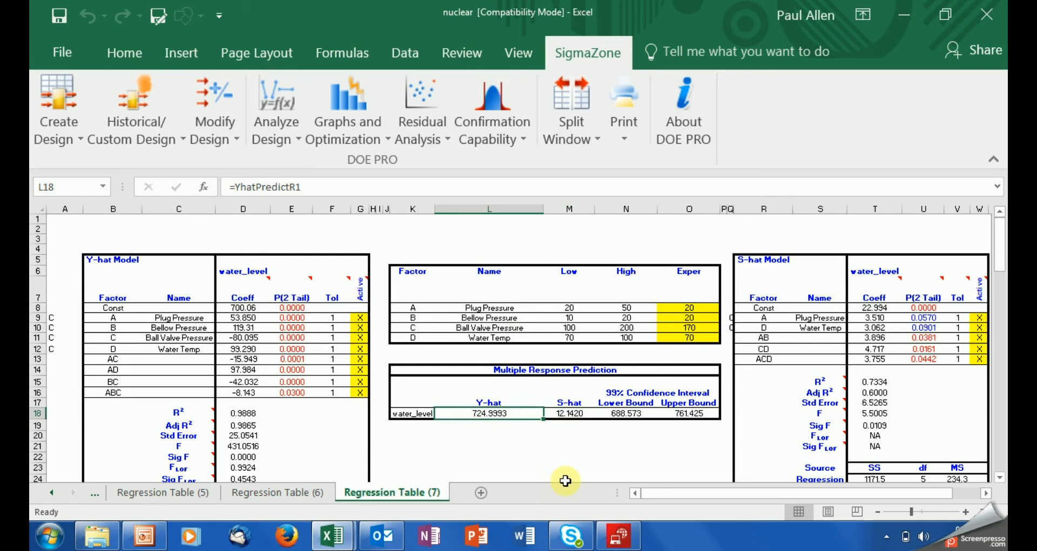
pyautogui.click(563, 414)
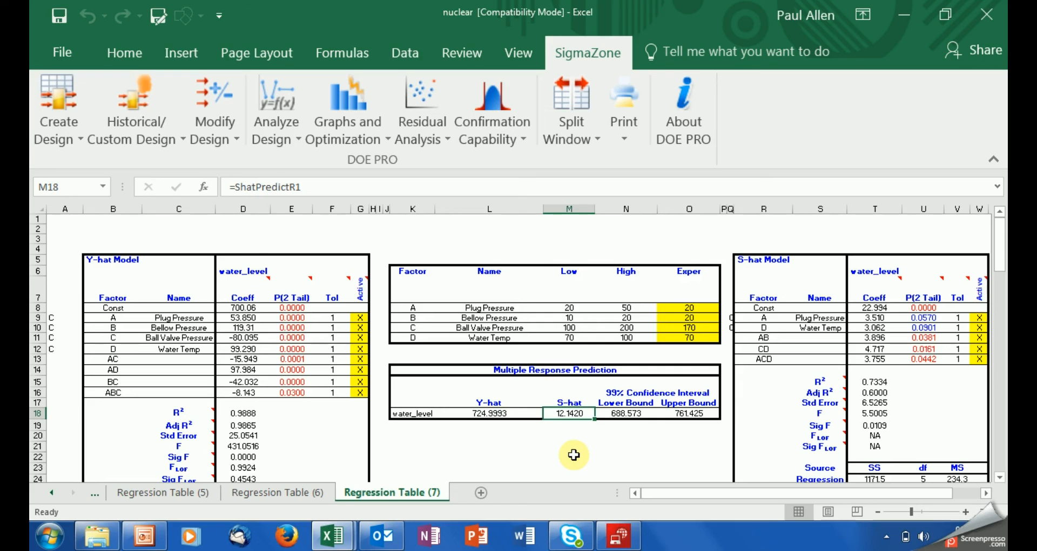
pyautogui.click(679, 310)
pyautogui.press('Down')
pyautogui.press('Down')
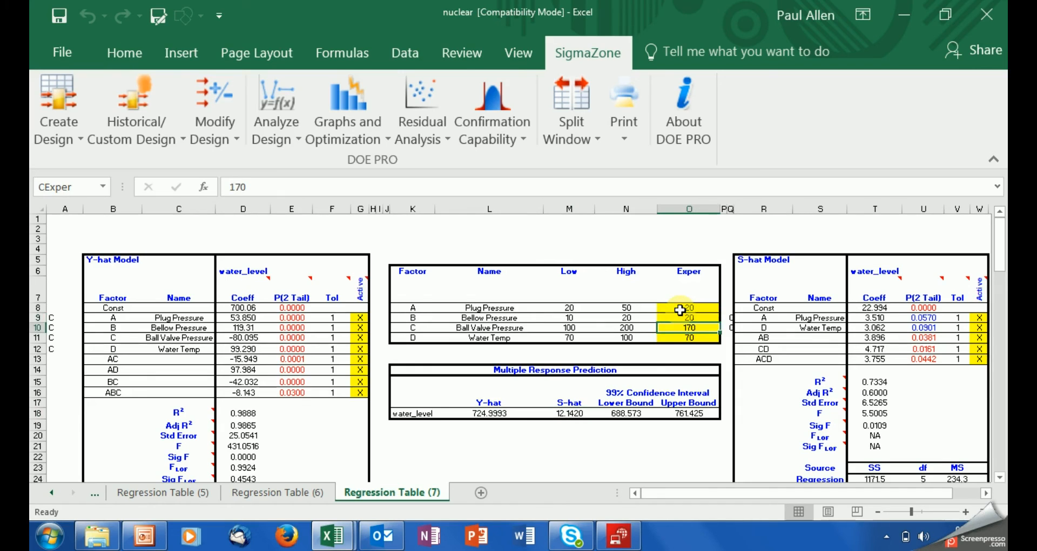
pyautogui.press('Down')
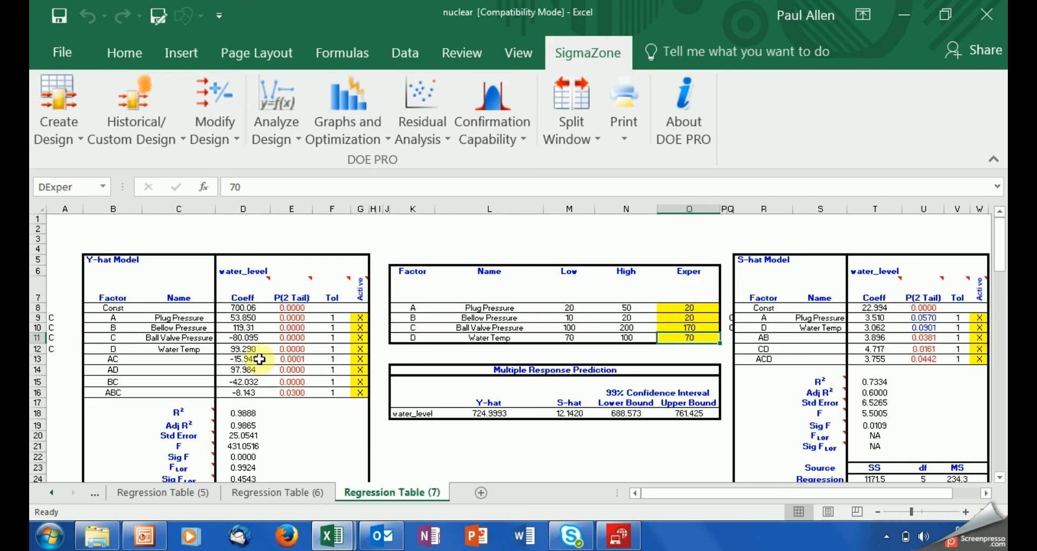
pyautogui.click(286, 326)
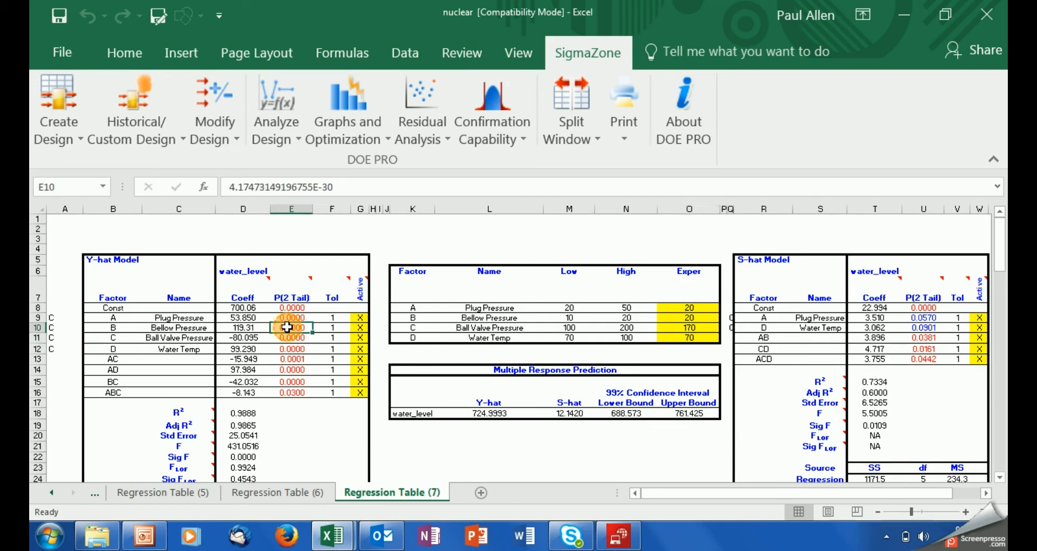
pyautogui.click(288, 338)
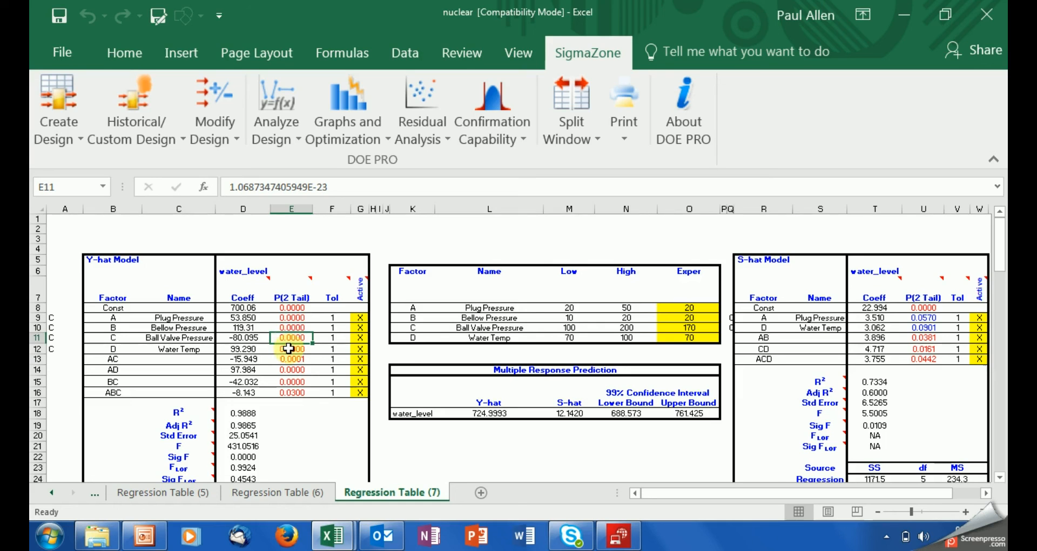
pyautogui.click(498, 413)
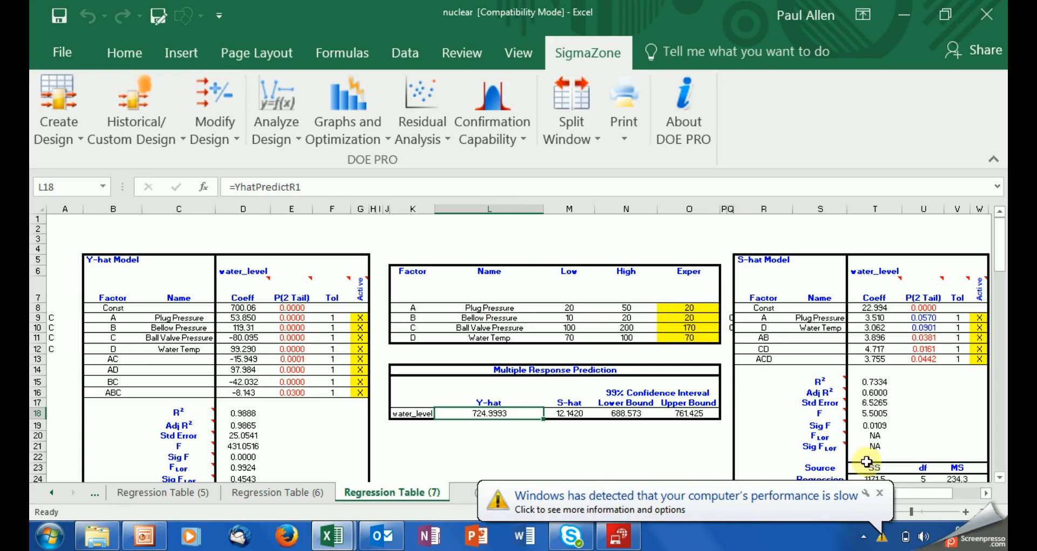
# Step: Dismiss the slow-performance notice and compare the nine Y-hat coefficients with the six S-hat coefficients
pyautogui.click(880, 492)
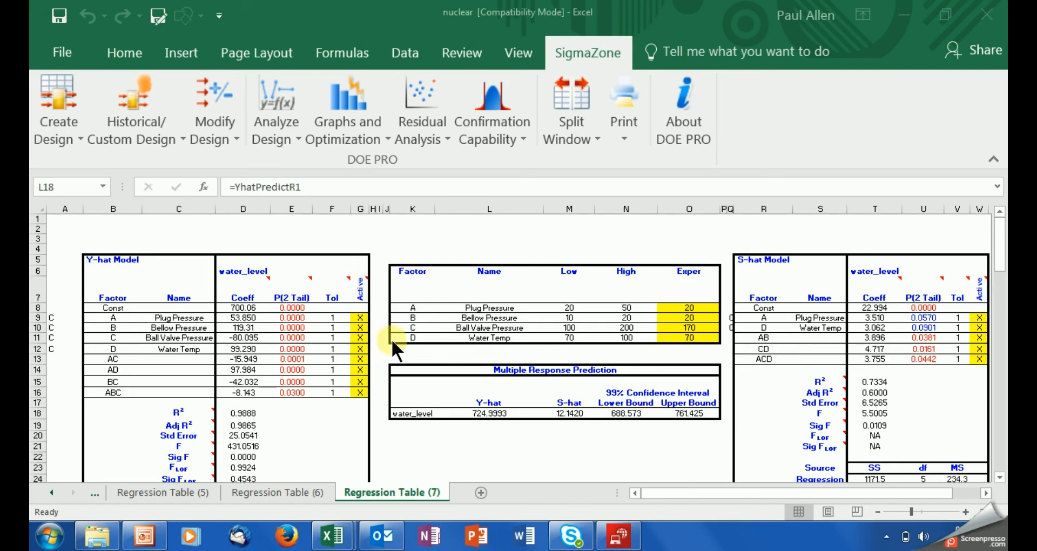
pyautogui.click(235, 307)
pyautogui.moveTo(236, 328); pyautogui.dragTo(238, 389)
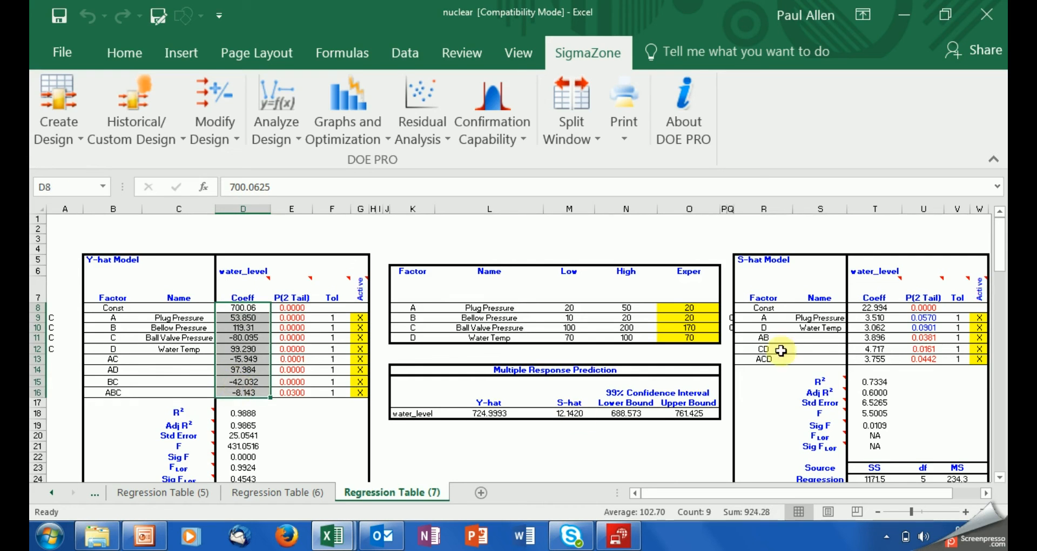
pyautogui.moveTo(868, 309); pyautogui.dragTo(875, 369)
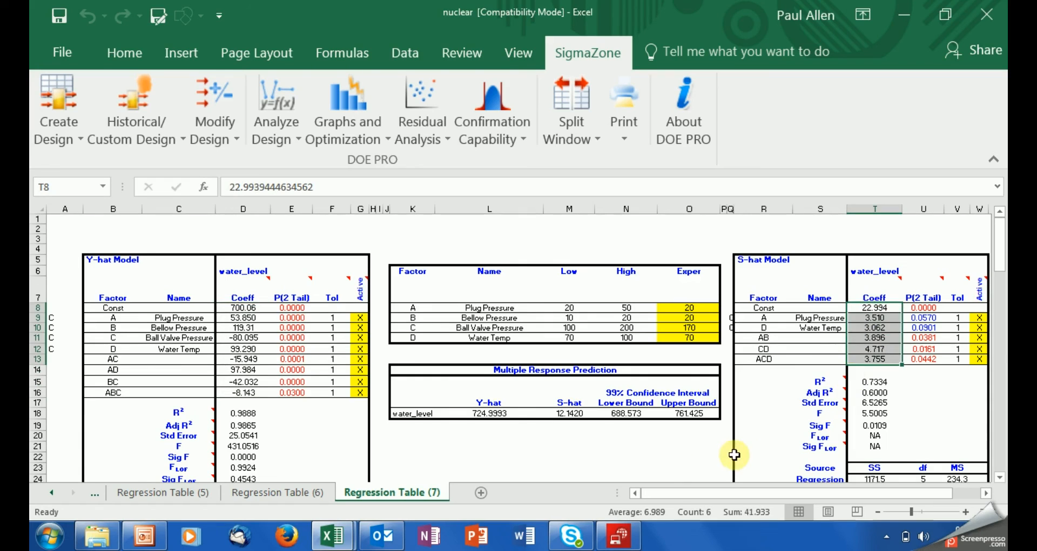
pyautogui.click(664, 448)
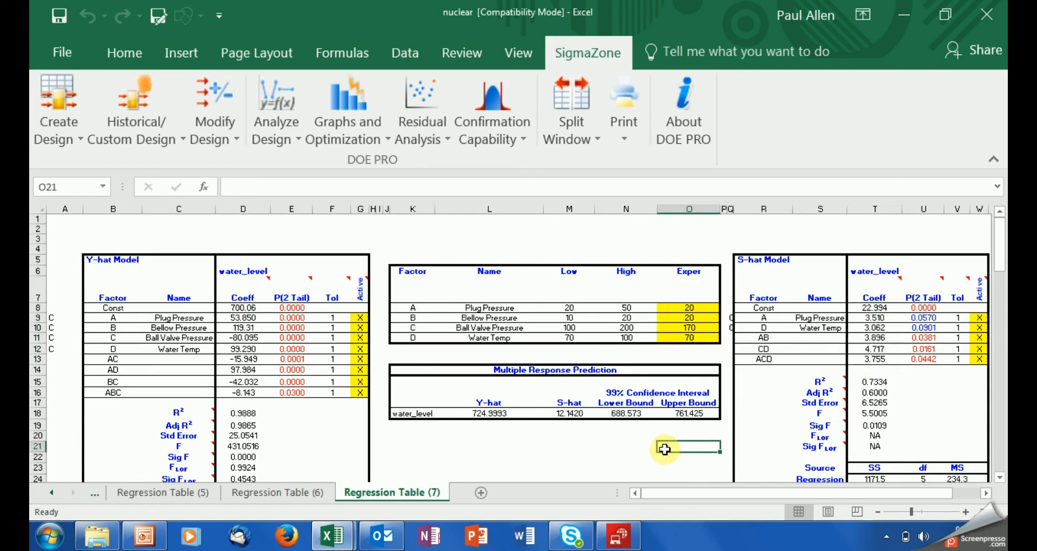